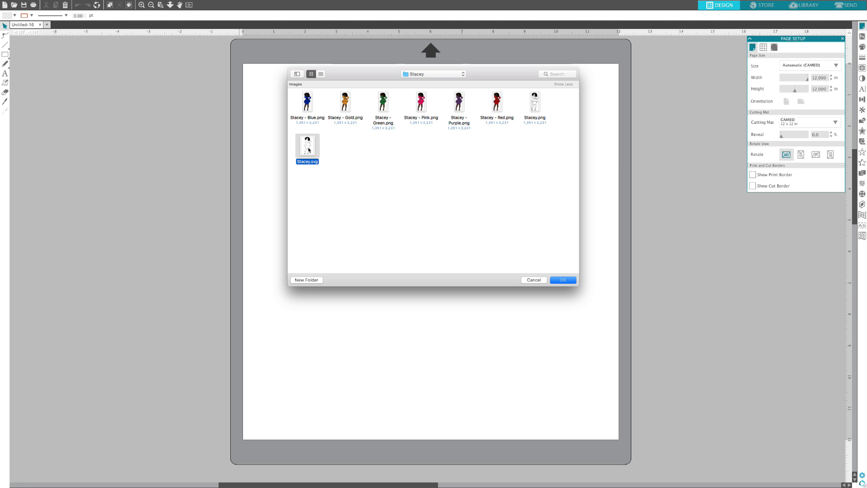
Step: Insert Stacey.svg into the design and shift the figure slightly down on the page
click(561, 279)
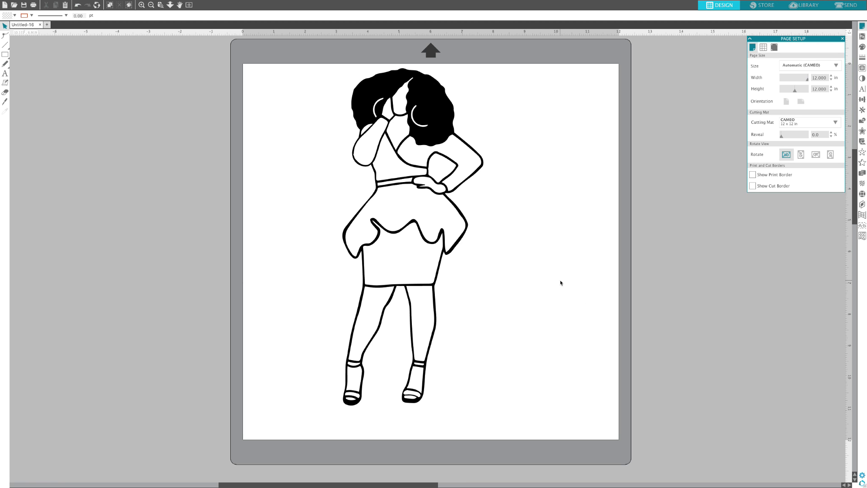
drag(383, 199, 385, 209)
click(384, 209)
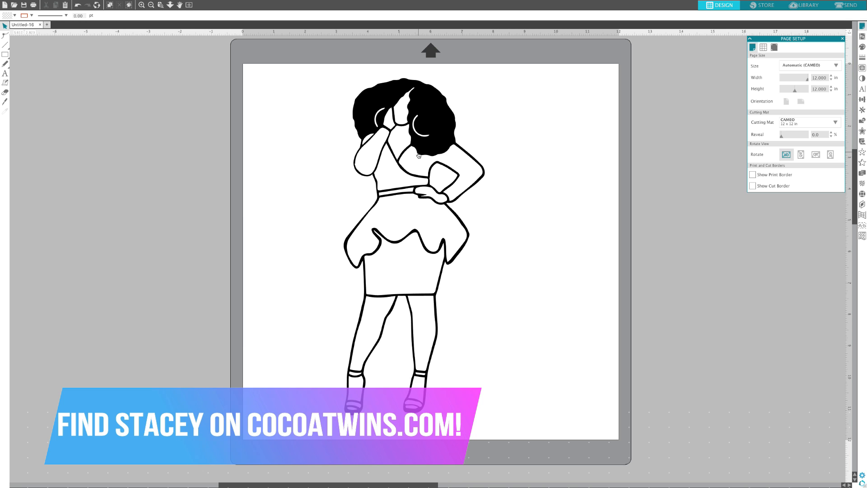
Step: Ungroup the figure into its separate pieces and clear the selection
right_click(403, 133)
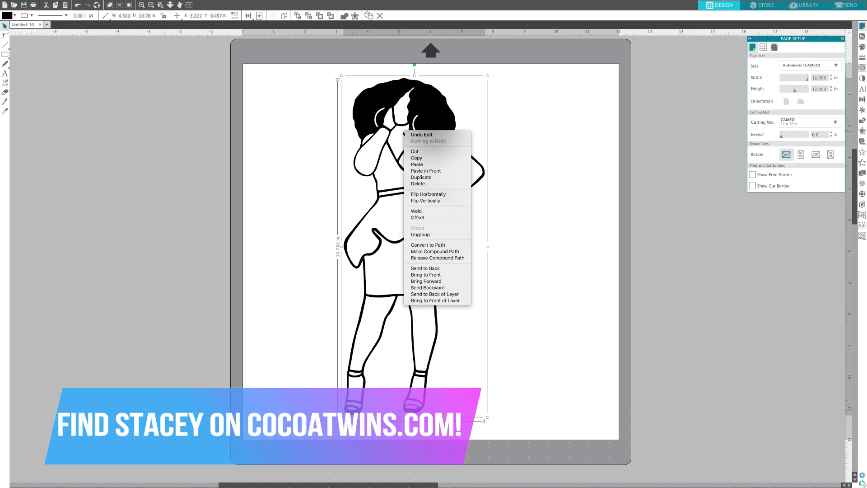
click(432, 234)
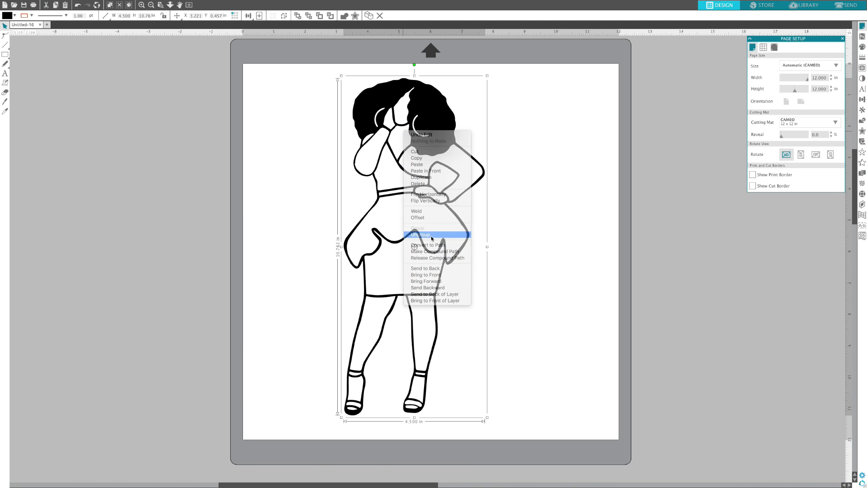
click(571, 199)
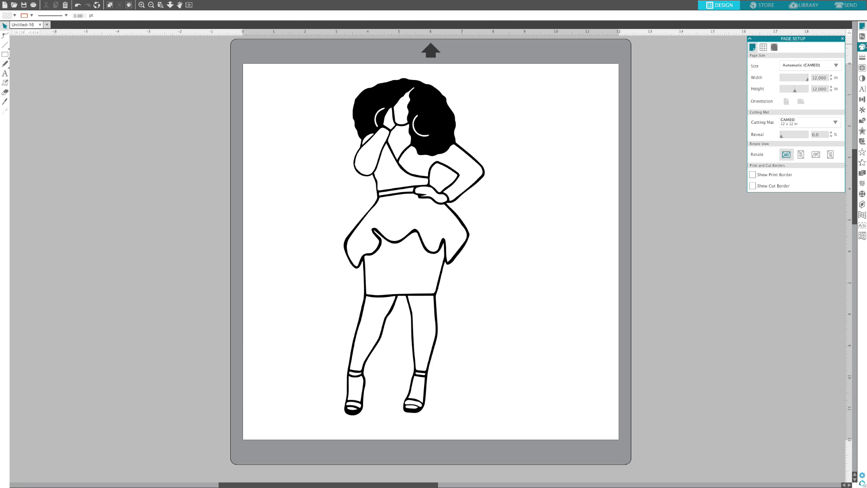
Step: Fill the face, chest and hand piece and the legs piece with the same brown skin colour
click(862, 47)
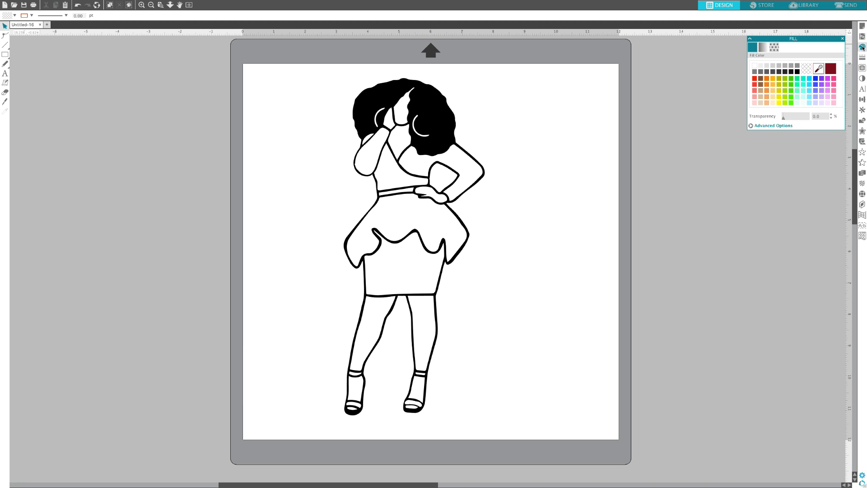
click(400, 119)
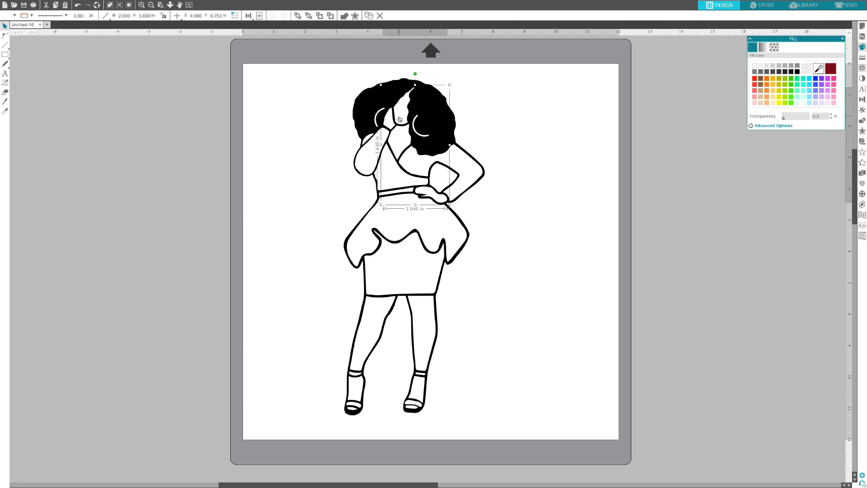
click(762, 85)
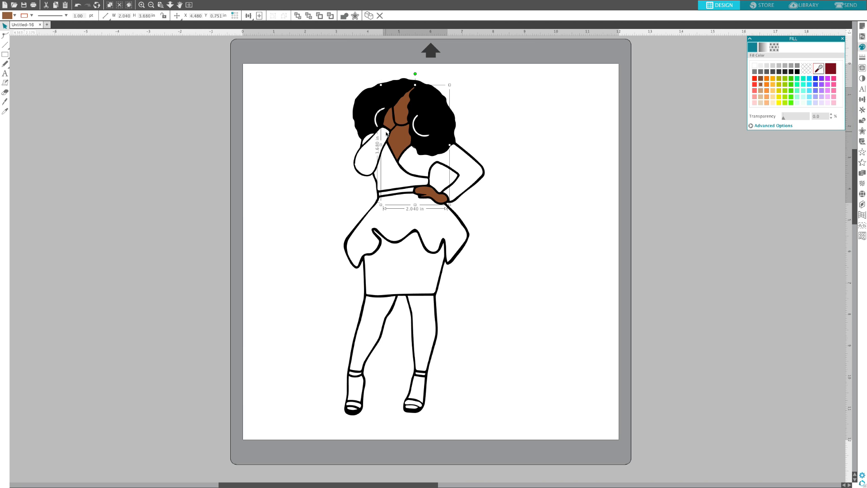
click(384, 303)
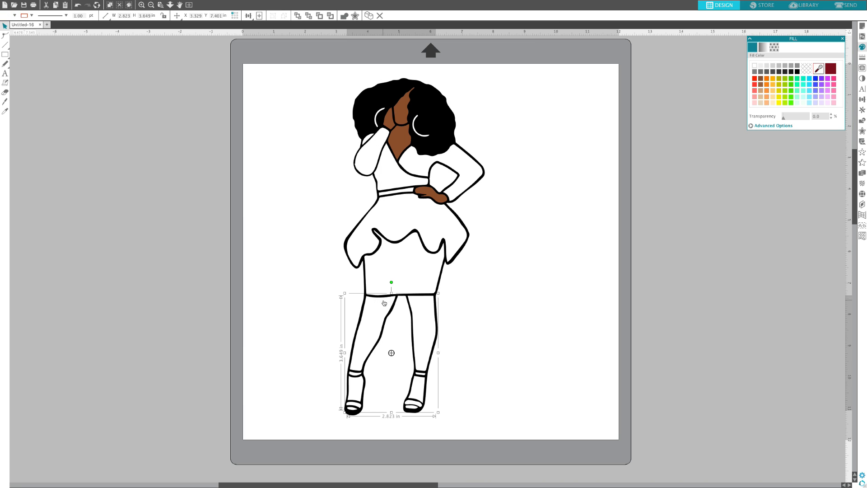
click(762, 85)
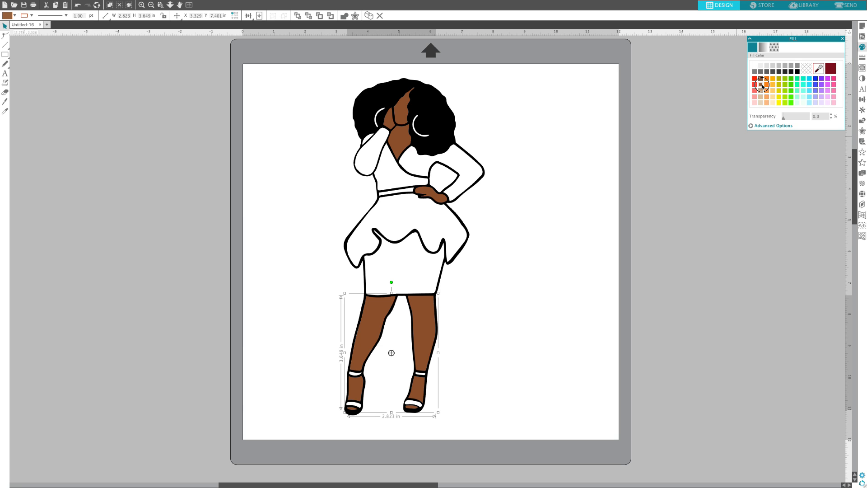
Step: Fill the dress top with sleeves and the peplum skirt with dark red
click(457, 156)
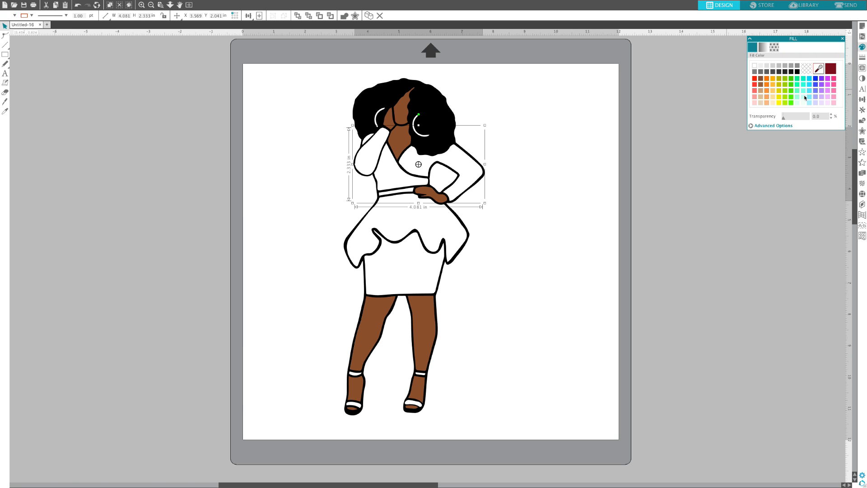
click(831, 69)
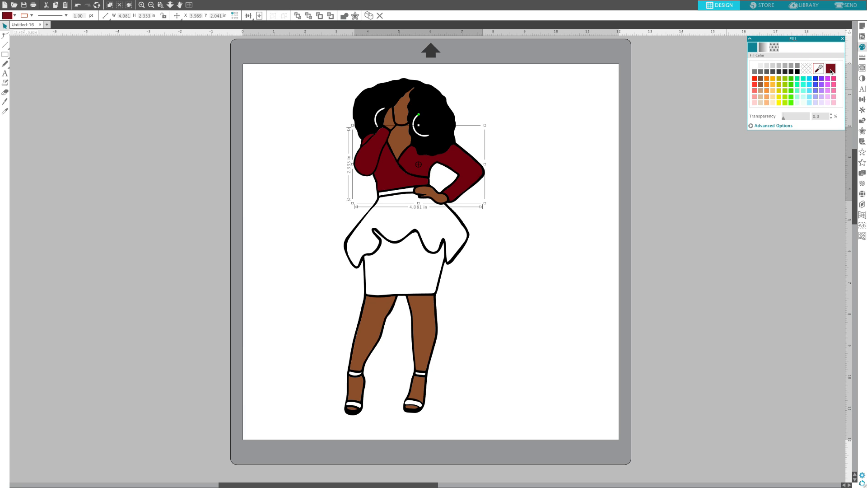
click(438, 220)
click(831, 69)
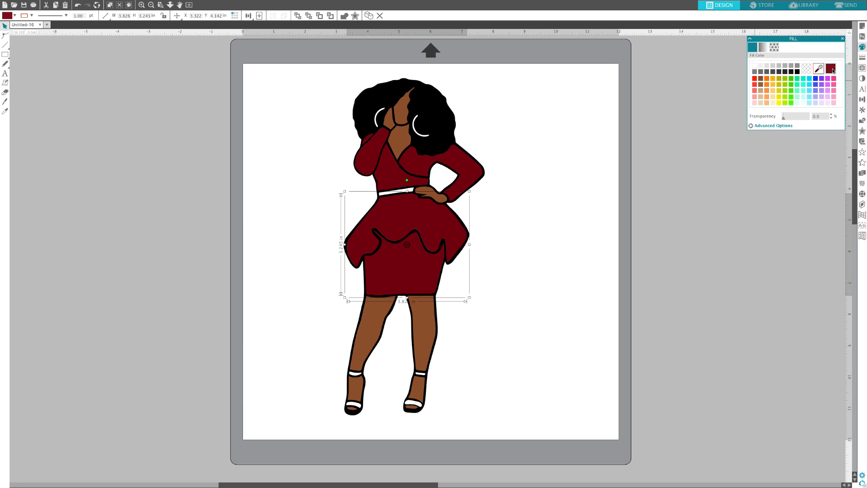
click(277, 199)
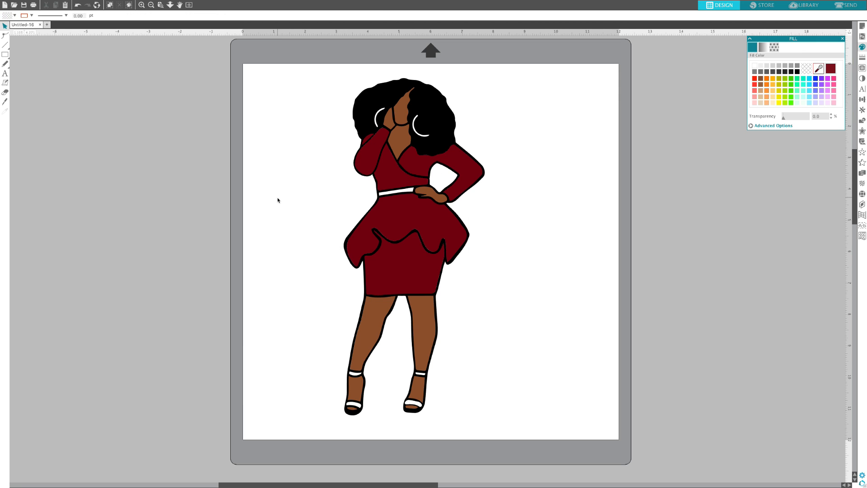
Step: Fill the waist belt and the shoe straps with blue
click(406, 192)
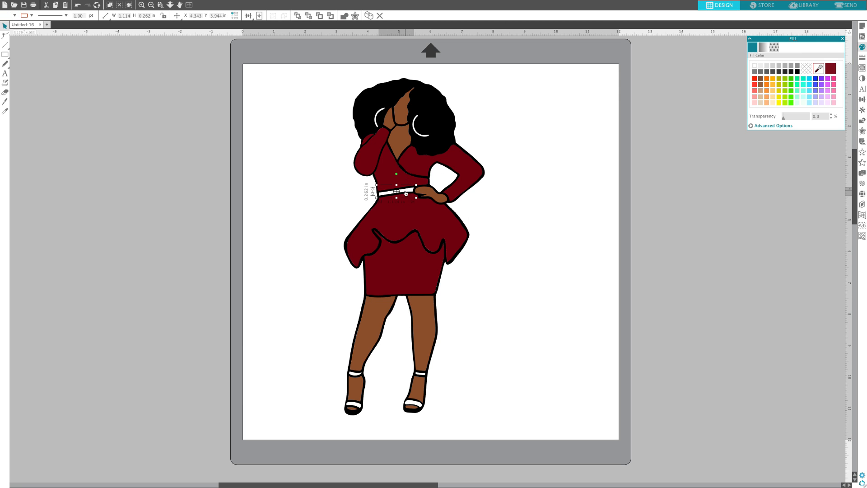
click(792, 80)
click(817, 79)
click(356, 377)
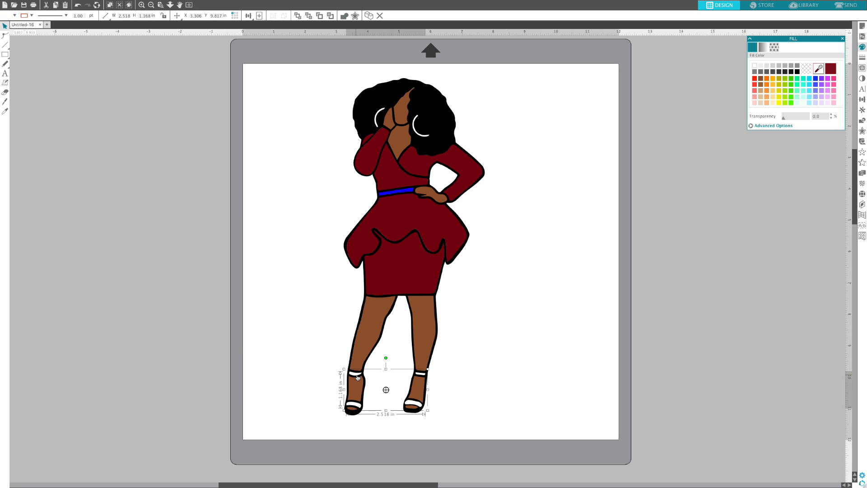
click(816, 80)
Step: Fill the hoop earrings with a gold pattern
click(426, 138)
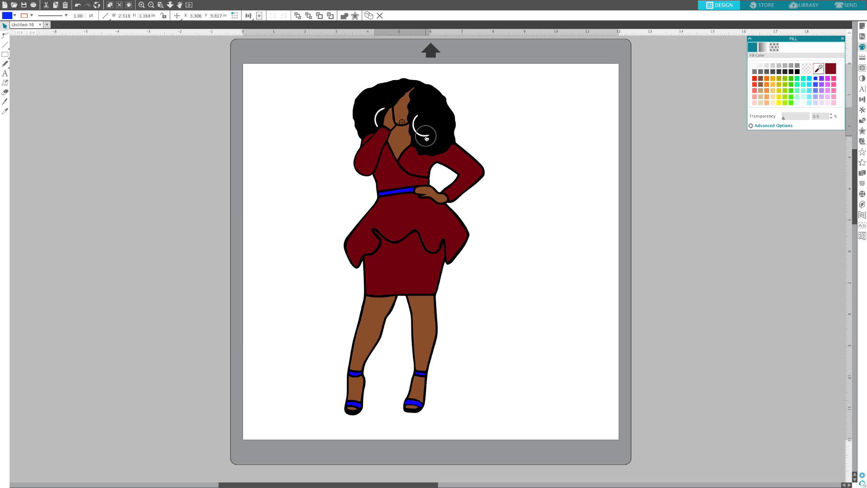
click(776, 50)
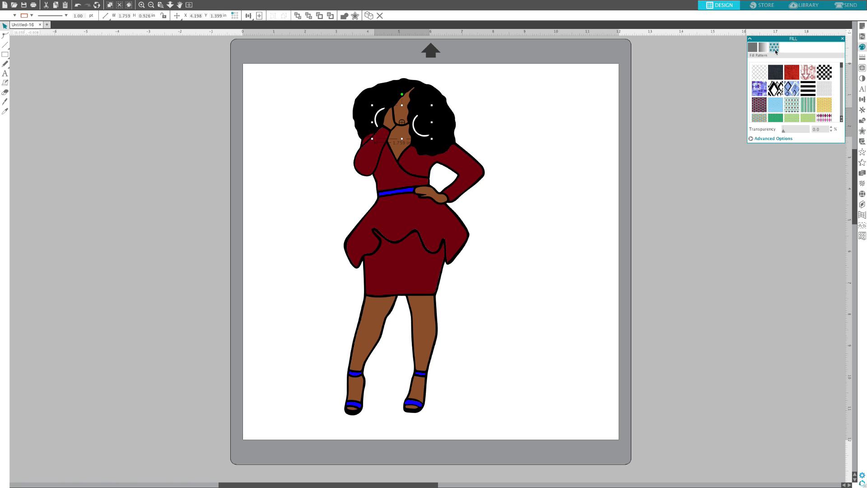
drag(842, 66, 843, 96)
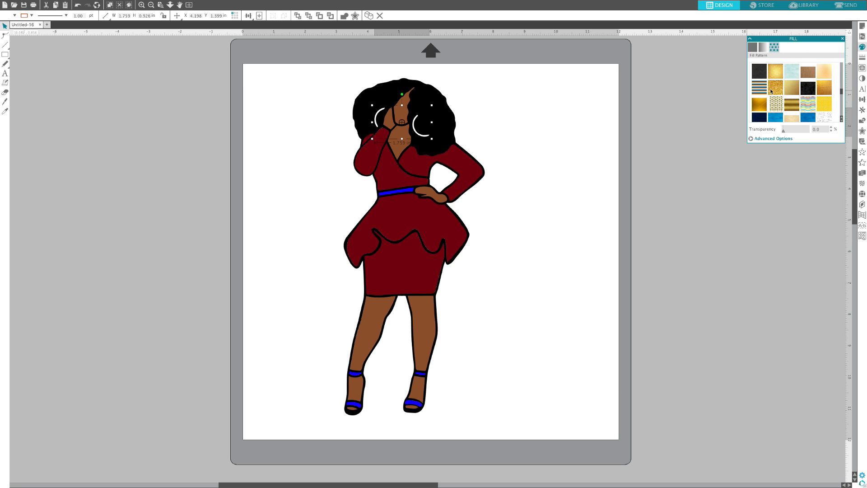
click(777, 90)
drag(842, 92, 843, 96)
click(793, 99)
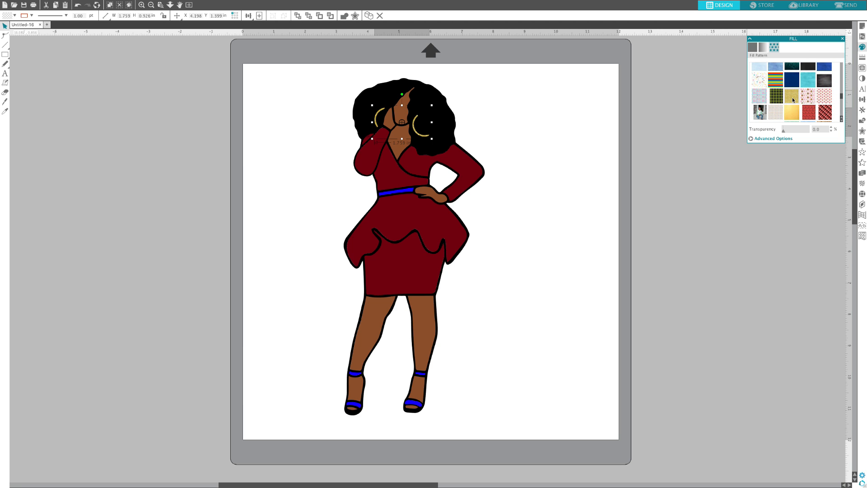
click(273, 239)
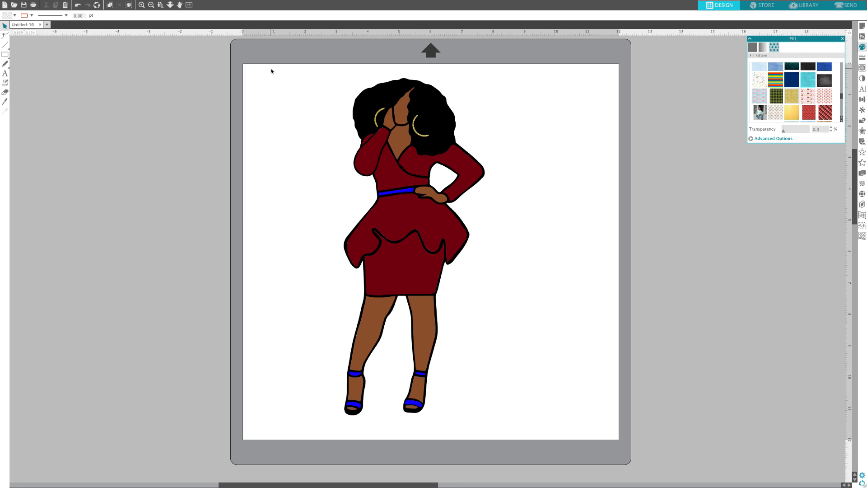
Step: Select all pieces of the coloured figure and group them
drag(271, 69, 538, 428)
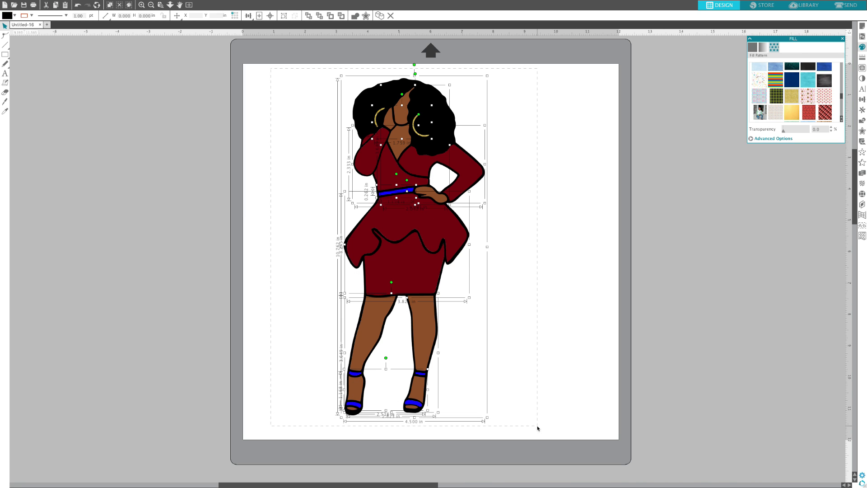
right_click(390, 249)
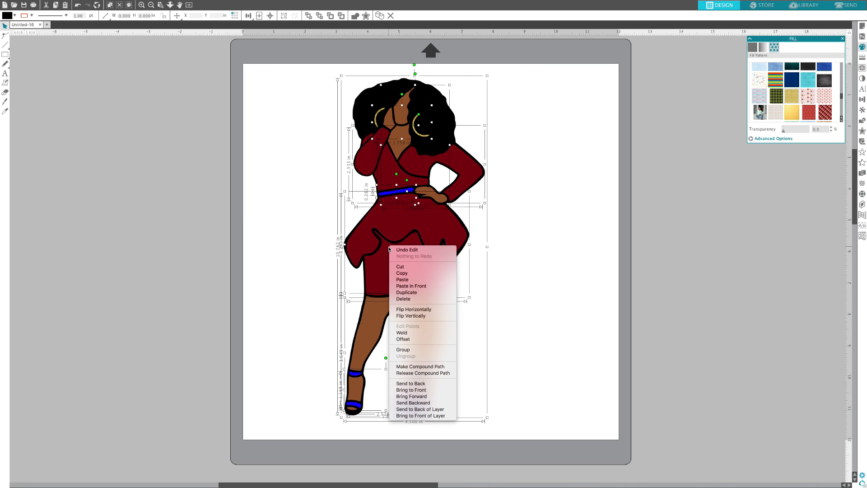
click(428, 352)
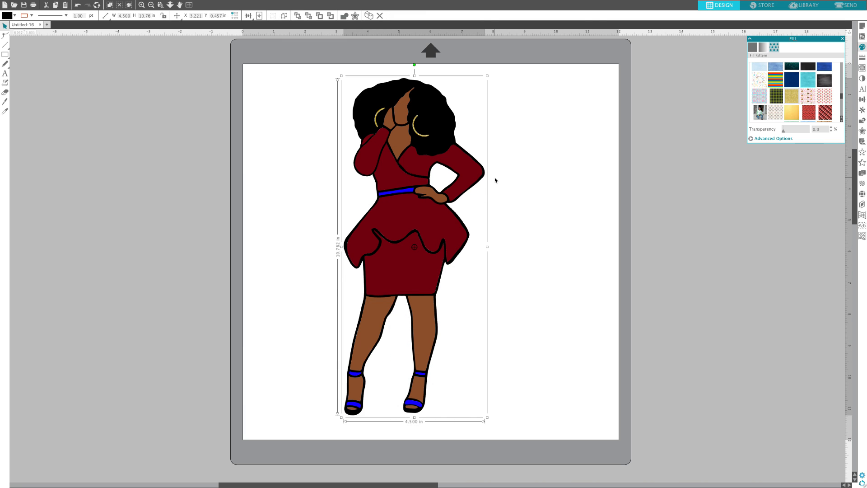
Step: Add an external offset of 0.045 in with rounded corners around the grouped figure
click(862, 132)
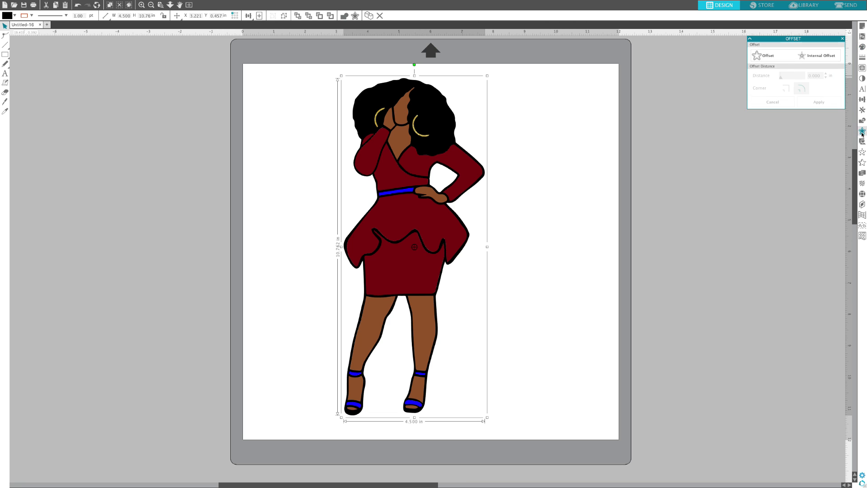
click(763, 56)
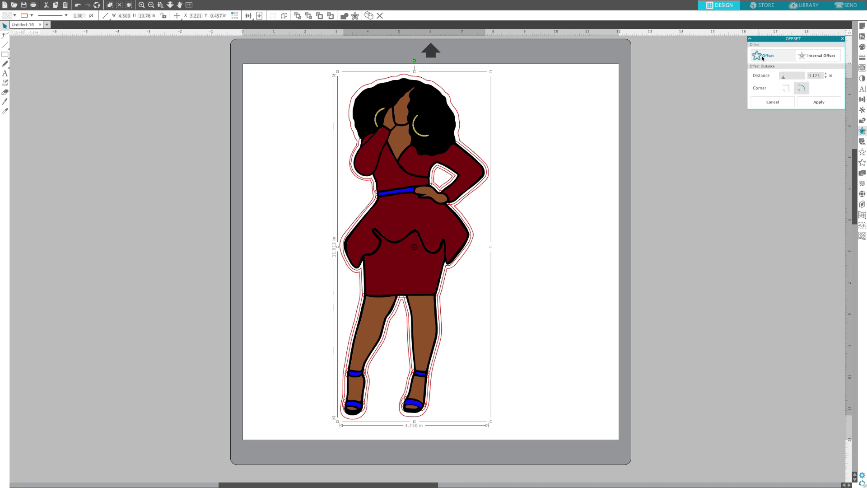
click(827, 78)
click(827, 78)
click(827, 78)
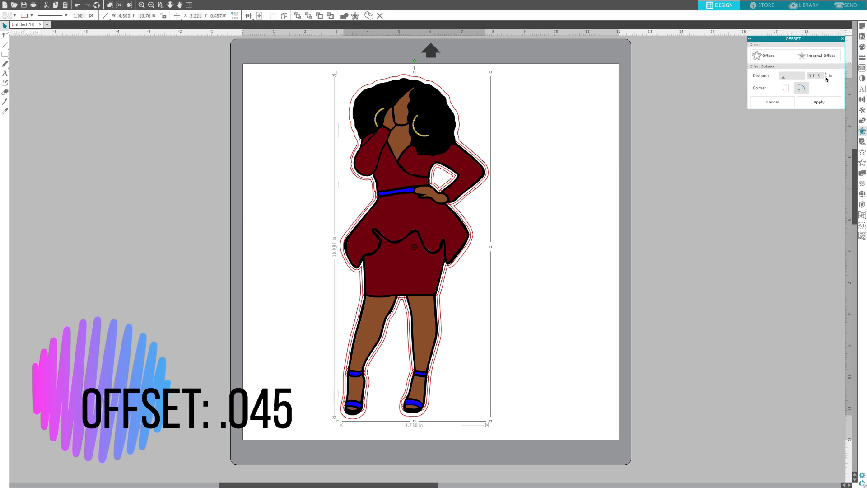
click(827, 78)
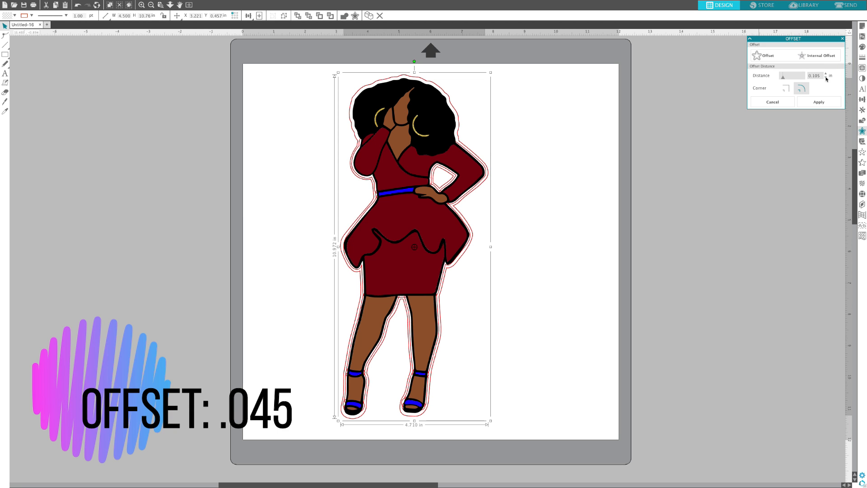
click(827, 78)
click(827, 78)
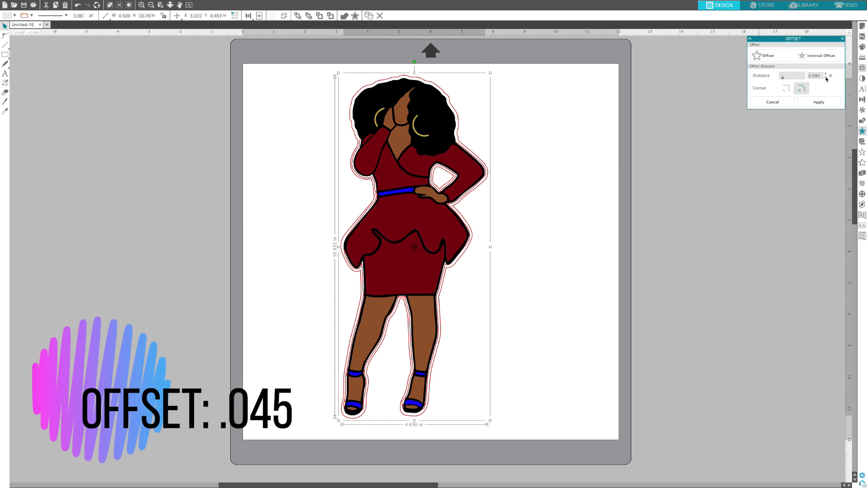
click(827, 78)
click(827, 78)
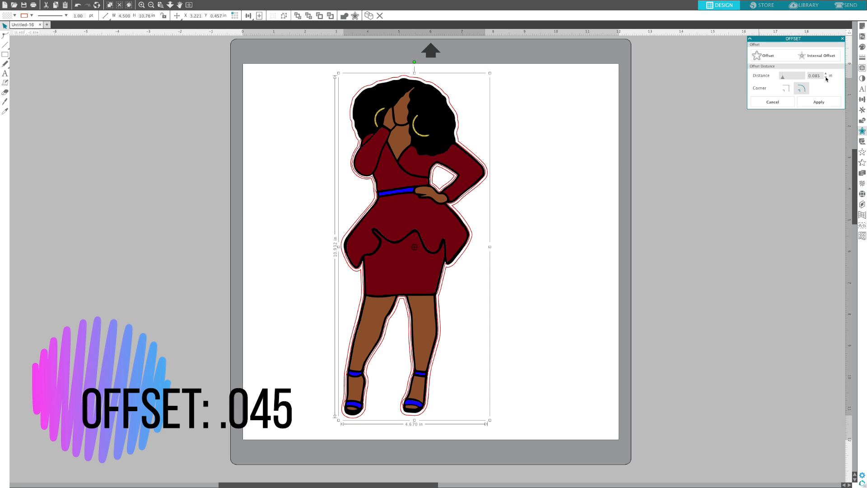
click(826, 79)
click(827, 78)
click(827, 78)
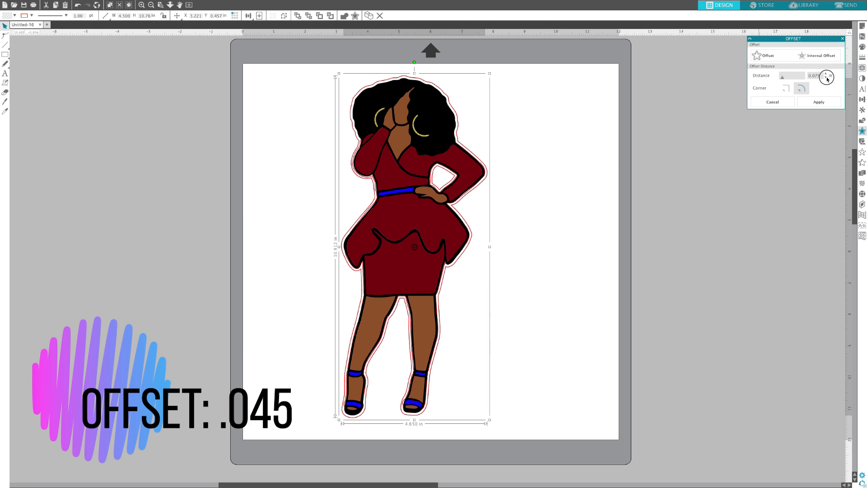
click(826, 78)
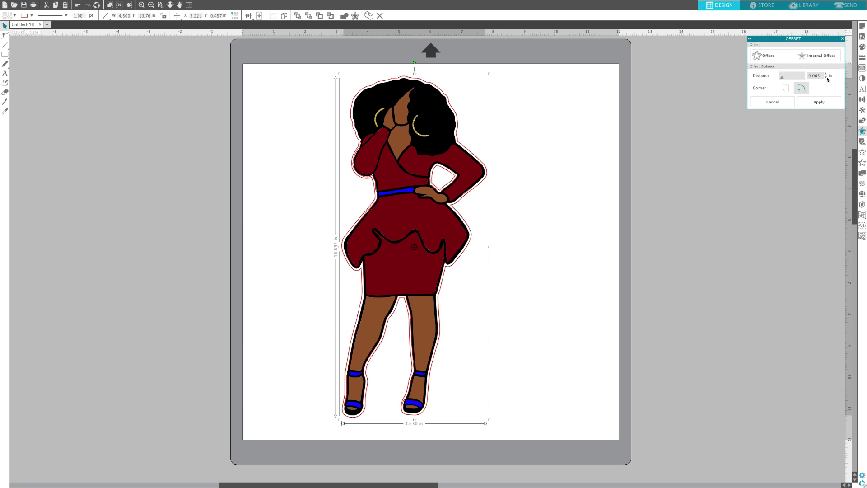
click(827, 78)
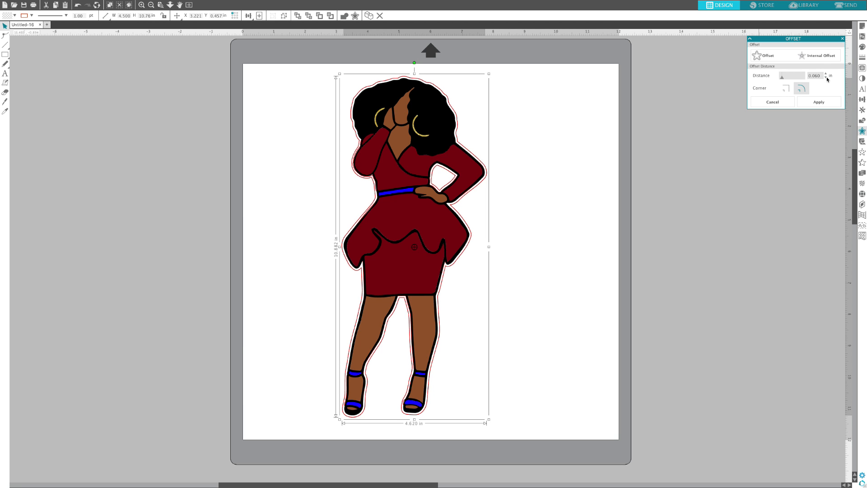
click(827, 78)
click(826, 79)
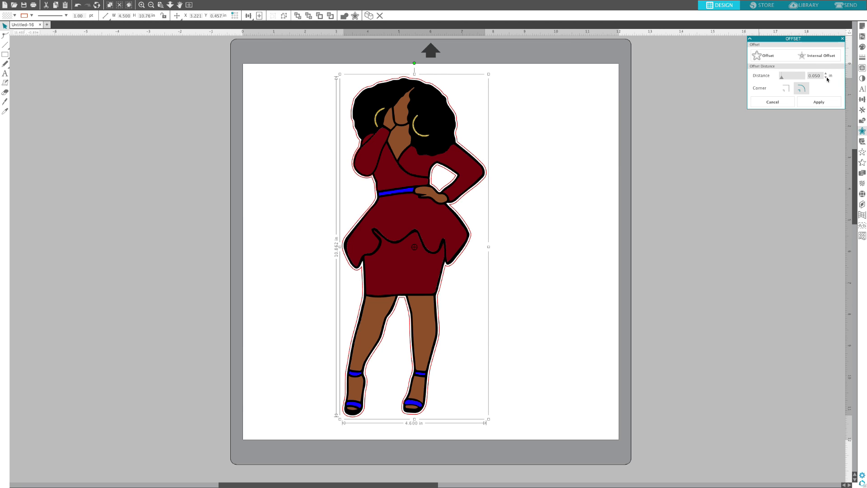
click(826, 78)
click(819, 102)
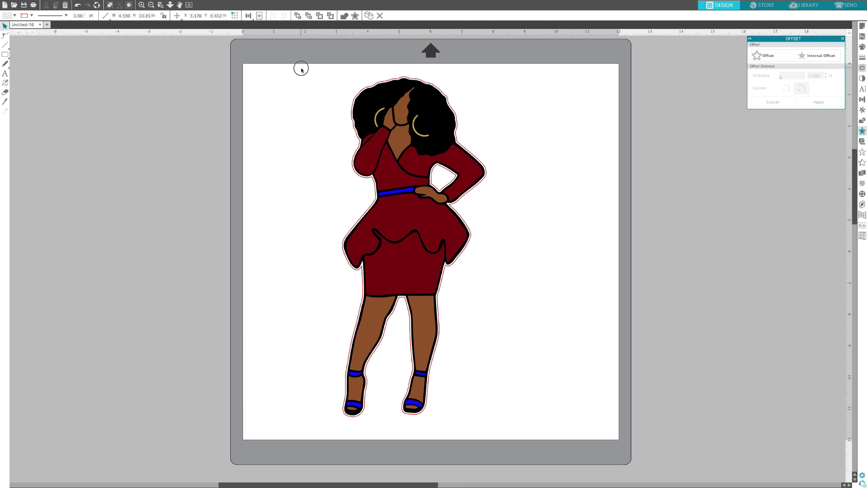
Step: Group the figure with its offset outline and move the group off the mat, into the empty area beside it
drag(300, 68, 590, 450)
right_click(398, 219)
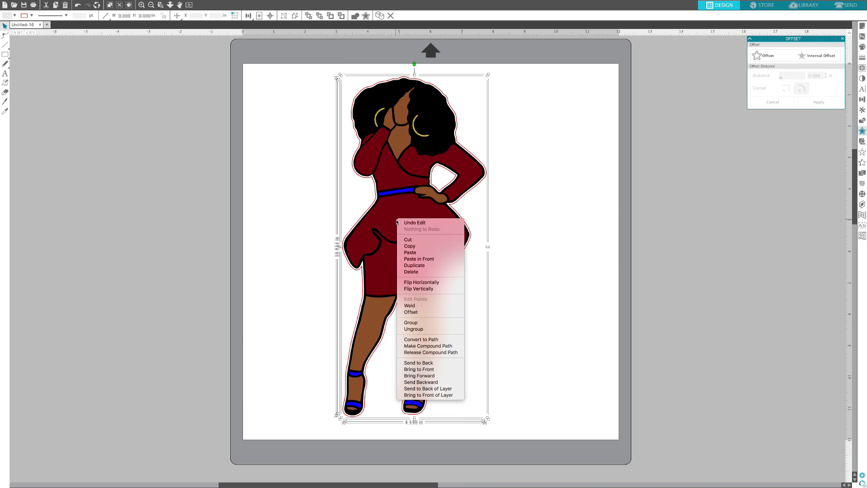
click(439, 322)
drag(395, 259, 126, 253)
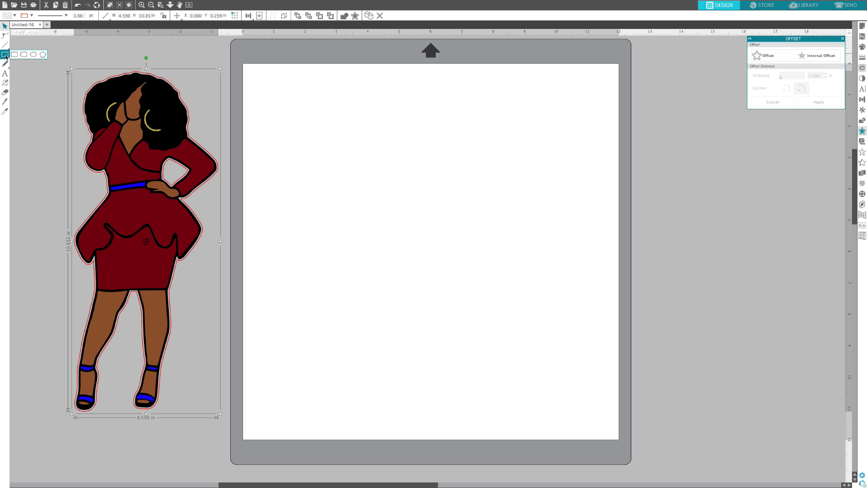
Step: Draw a rectangle on the page for the card front and set its size to 4.75 in wide by 6.75 in high
click(14, 55)
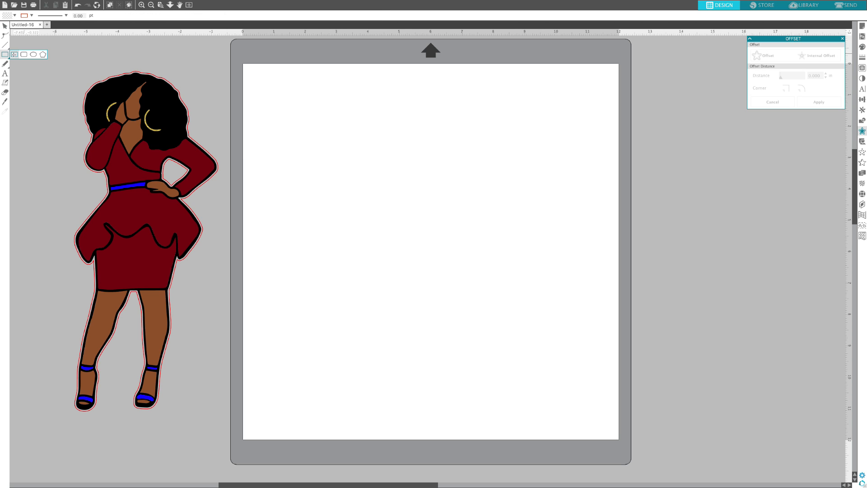
mouse_move(329, 92)
mouse_down()
mouse_move(348, 107)
mouse_move(498, 332)
mouse_up()
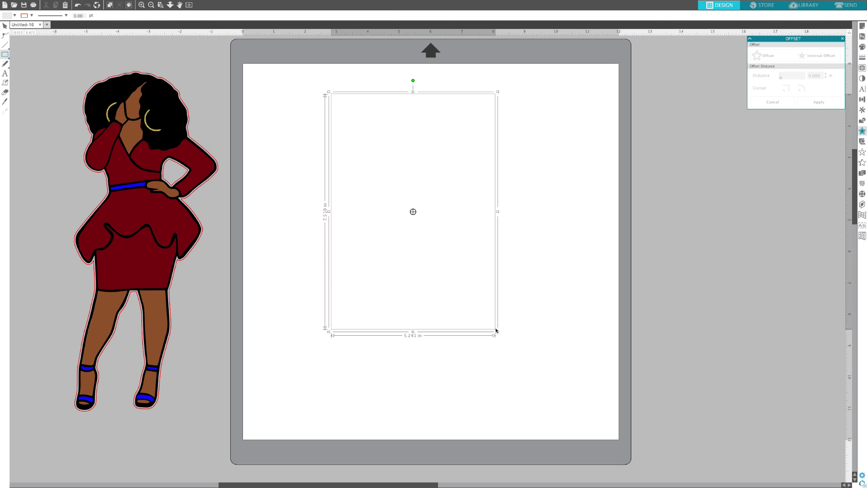
click(862, 100)
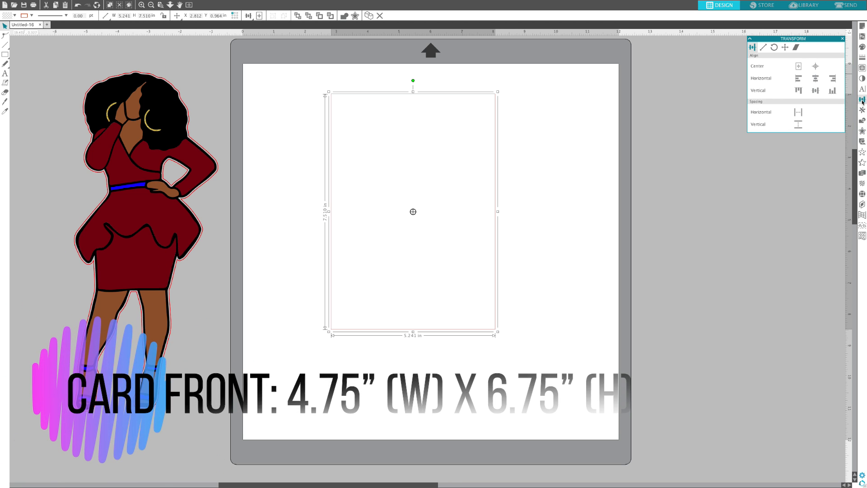
click(763, 48)
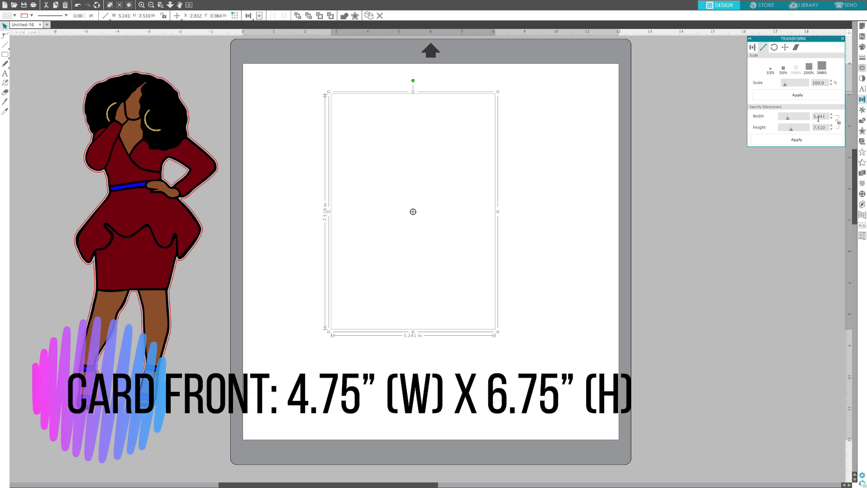
drag(827, 116, 809, 116)
text(4.75)
key(Tab)
text(6)
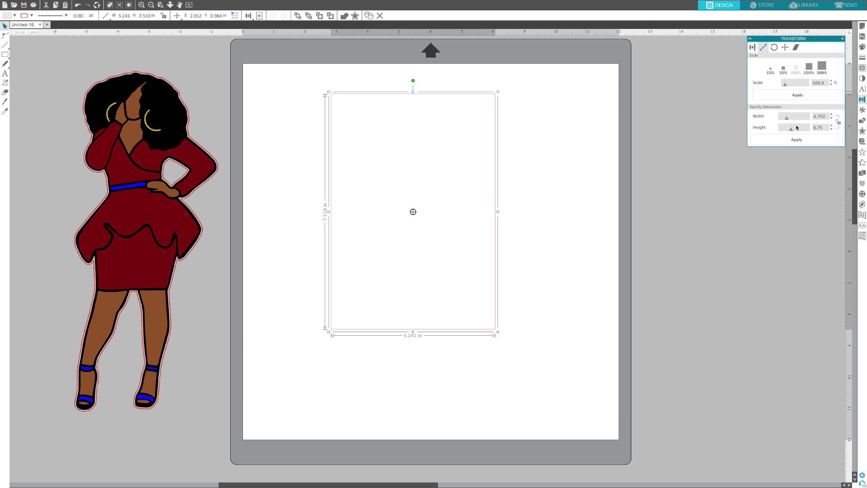
click(797, 140)
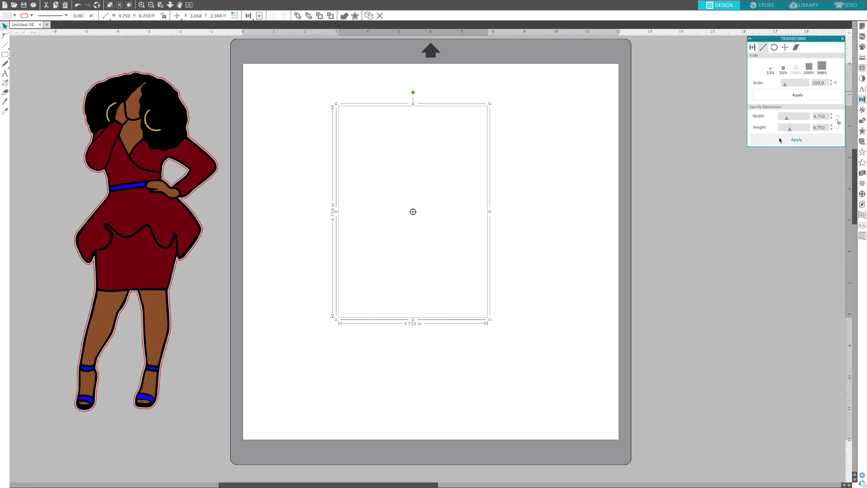
Step: Move the grouped figure onto the card rectangle and scale it down proportionally to about 2.54 by 6.01 in
drag(149, 178, 437, 179)
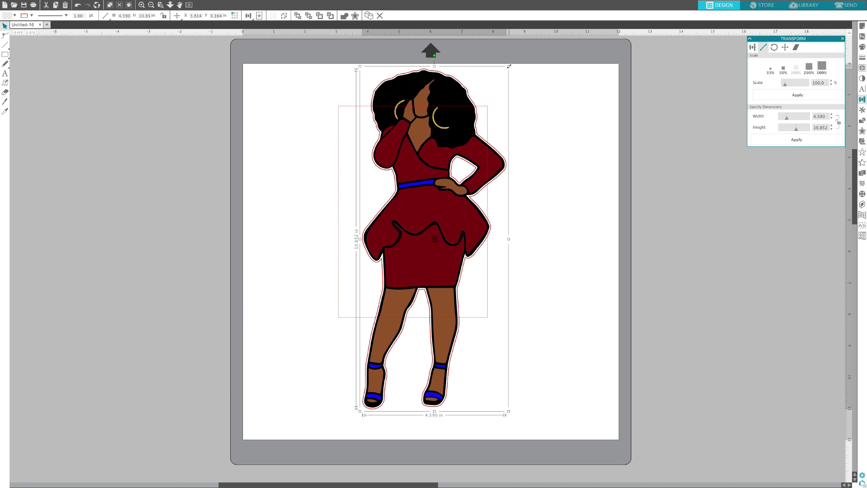
drag(508, 67, 419, 153)
drag(402, 245, 430, 176)
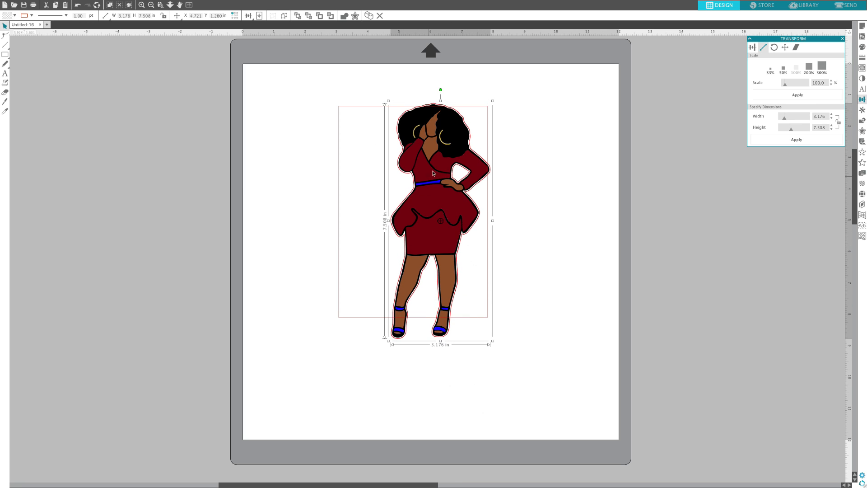
drag(492, 99, 451, 145)
drag(426, 195, 437, 171)
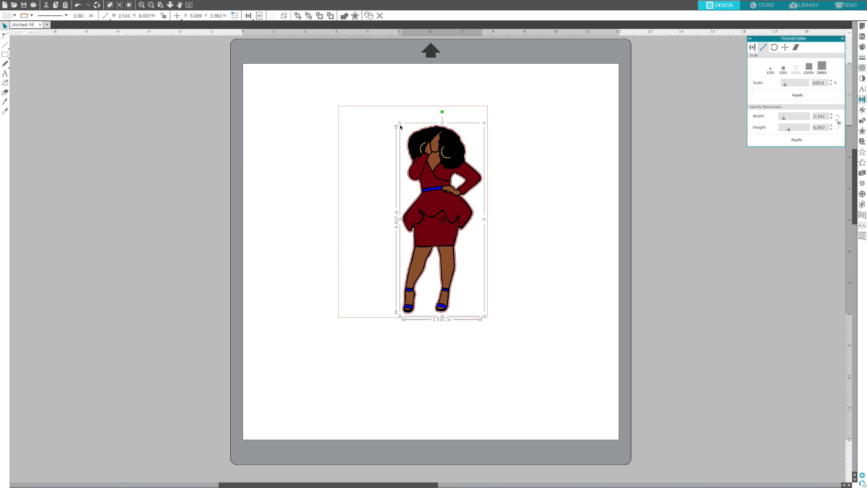
Step: Enlarge the figure proportionally to about 2.76 by 6.53 in and nudge it towards the card rectangle's right edge
drag(400, 123, 383, 112)
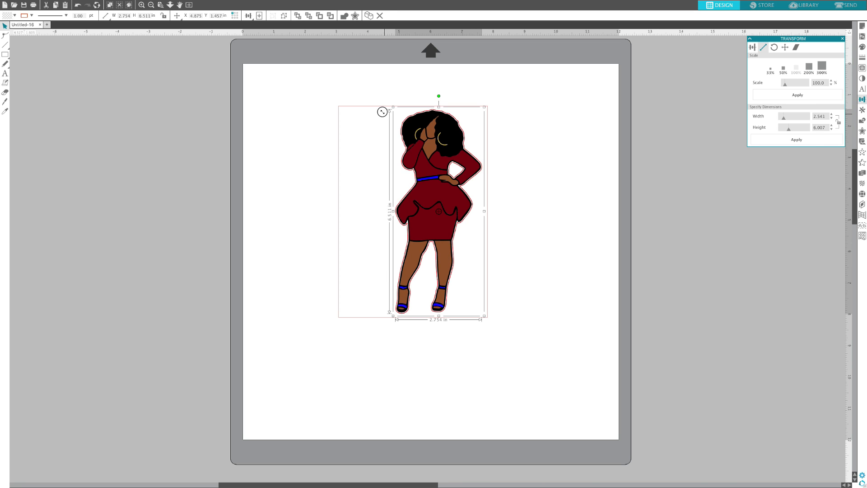
click(545, 211)
drag(452, 205, 454, 206)
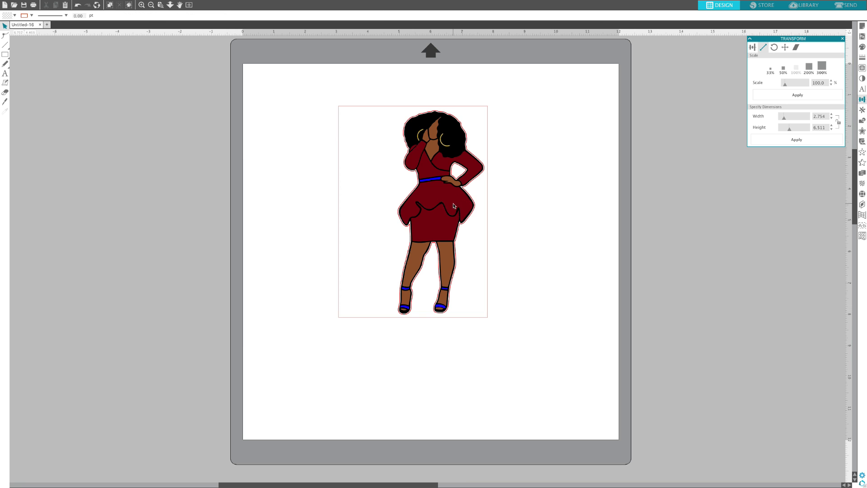
click(447, 123)
drag(395, 107, 395, 107)
click(544, 174)
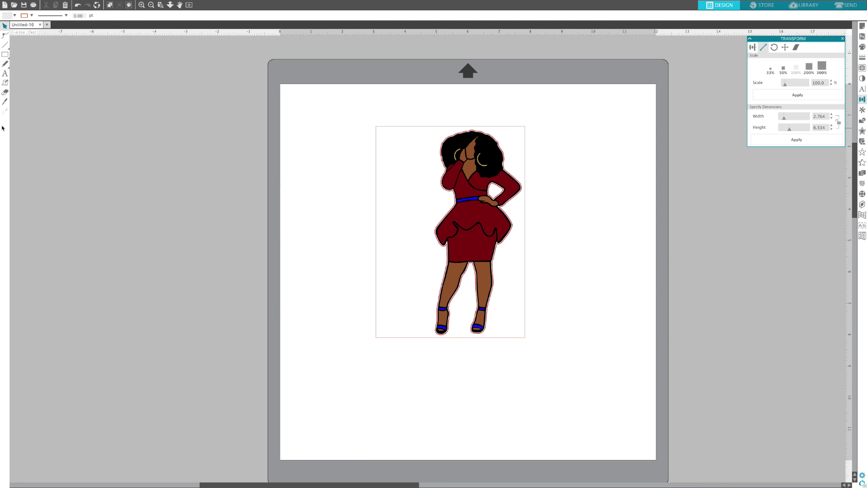
Step: Add the text "Get It Sis" with one word per line and place it on the page just left of the card rectangle
click(5, 74)
click(224, 124)
text(G)
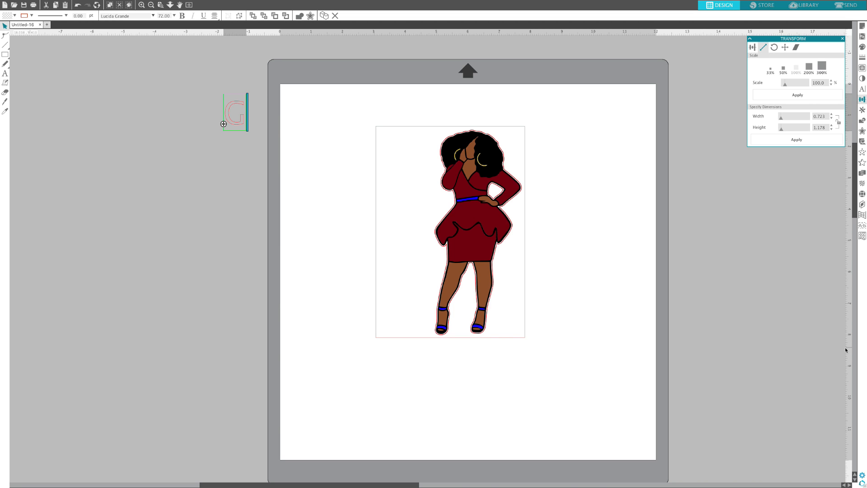
text(et \)
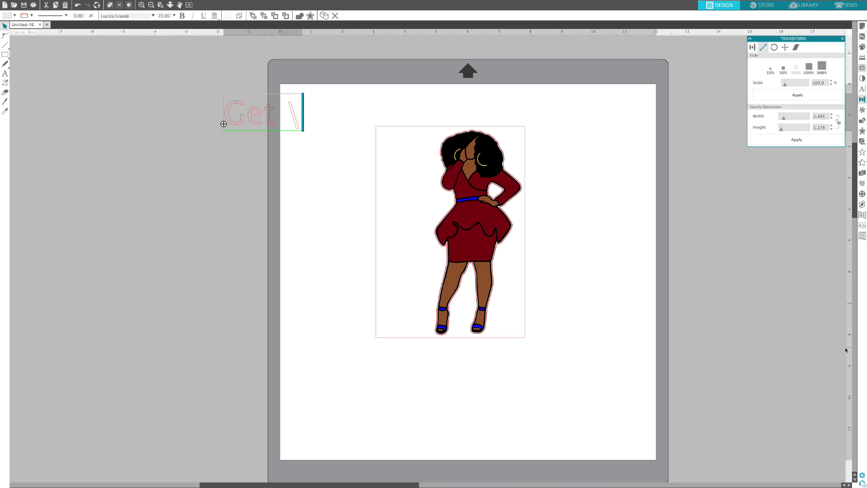
key(BackSpace)
key(BackSpace)
key(Return)
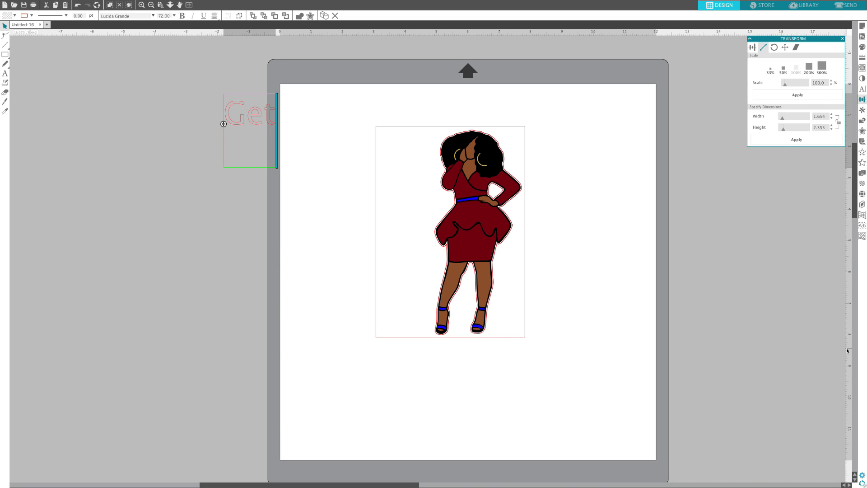
text(It )
text(Sis)
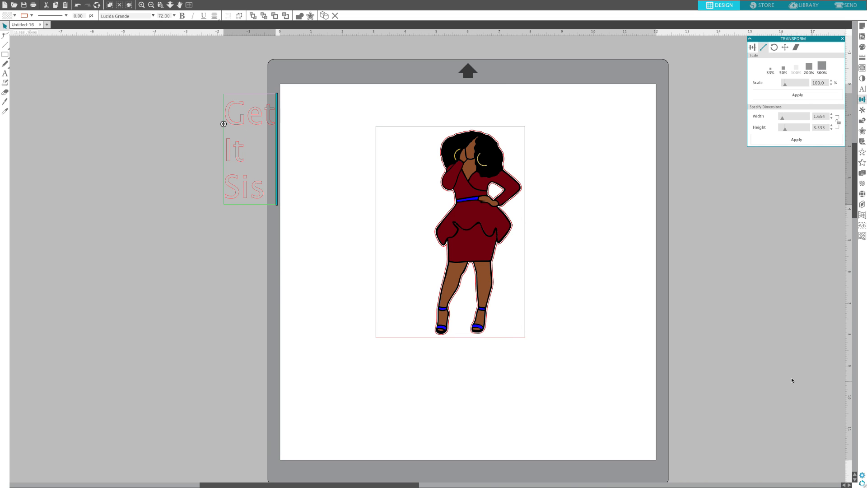
click(290, 150)
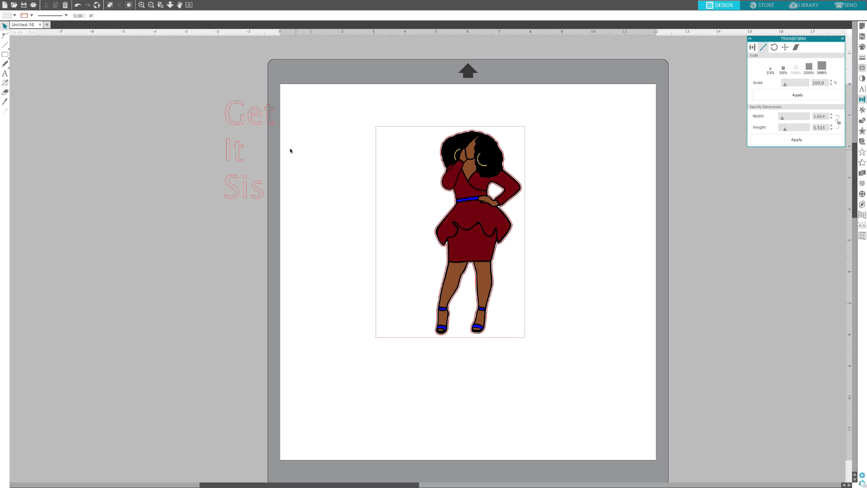
drag(259, 128, 343, 186)
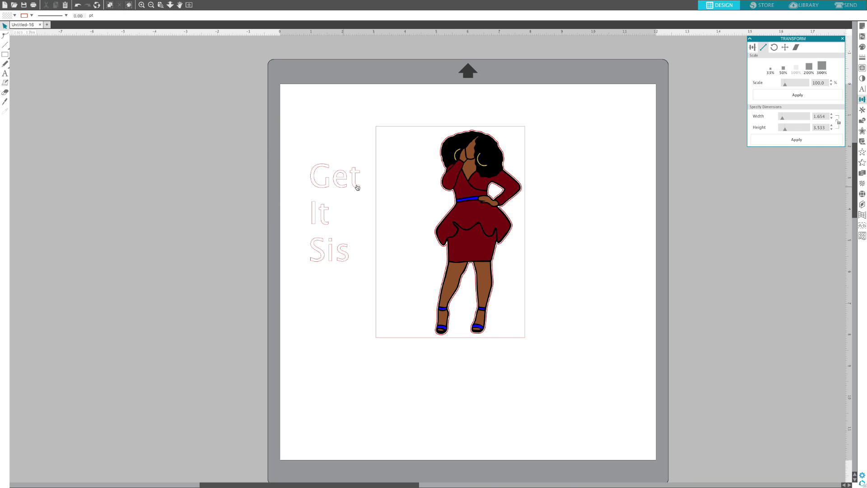
Step: Centre-align the "Get It Sis" text and reduce its line spacing to 80%
click(862, 92)
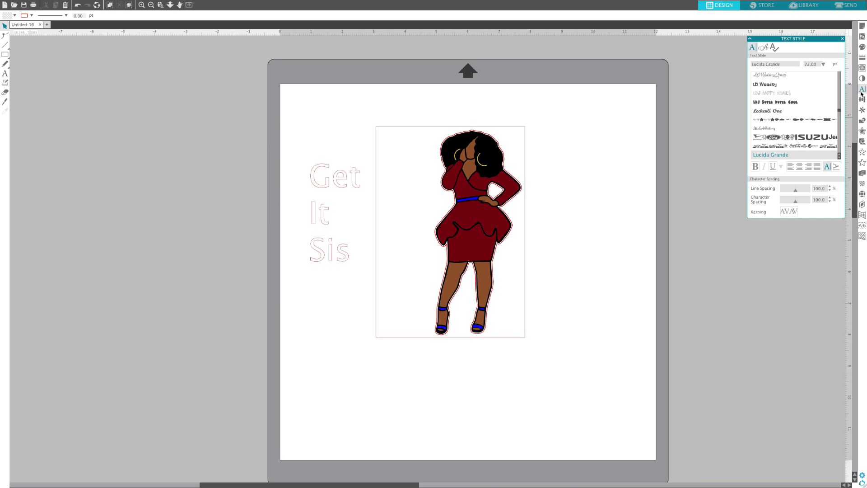
click(335, 180)
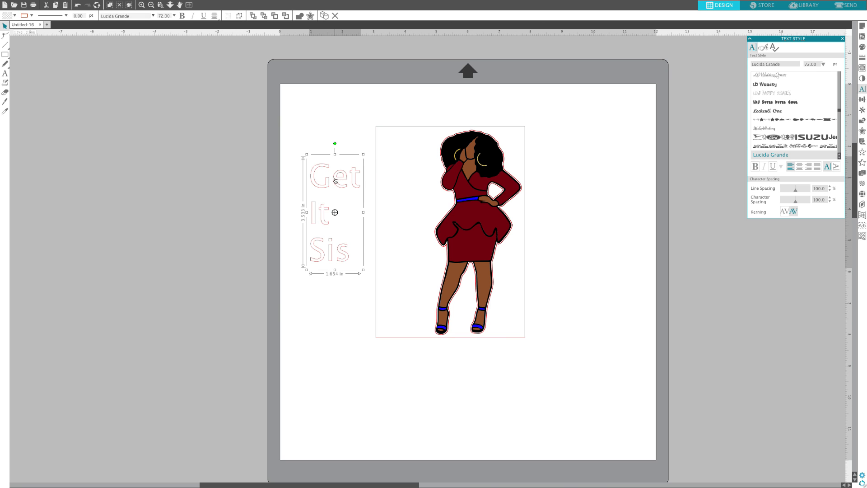
click(799, 167)
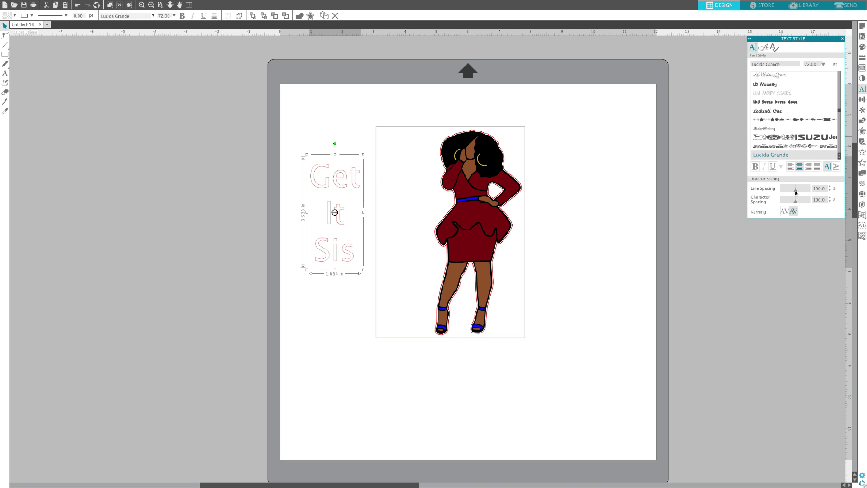
drag(796, 193, 793, 191)
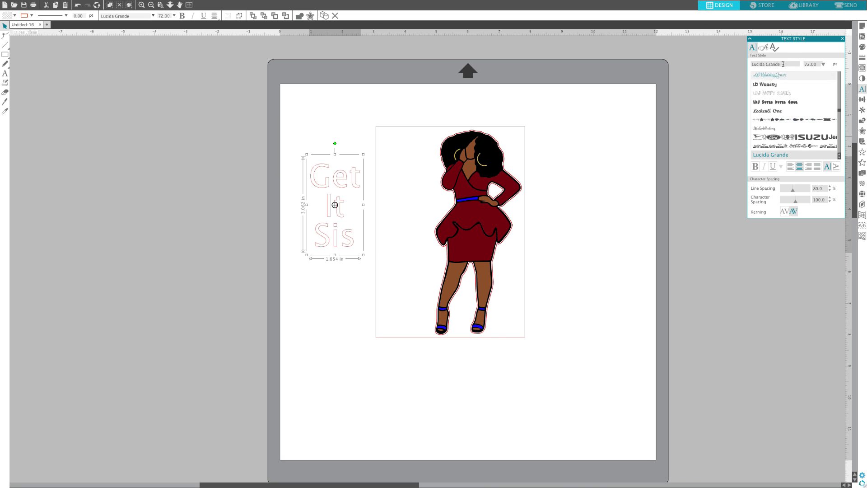
Step: Change the text's font to Julietta and set its line spacing to 90%
drag(784, 64, 745, 65)
text(jule)
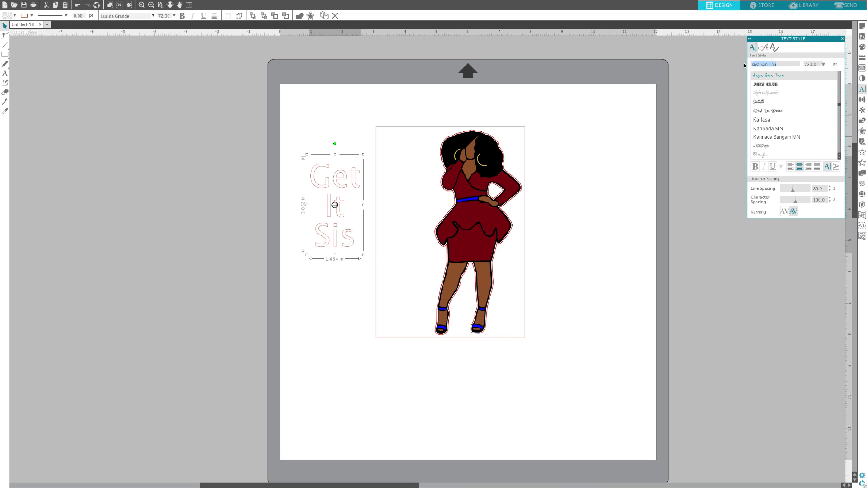
key(BackSpace)
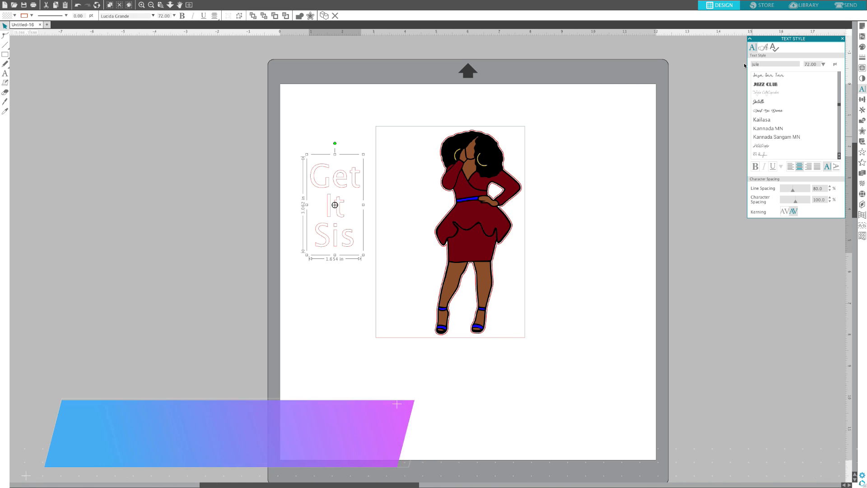
text(ietta)
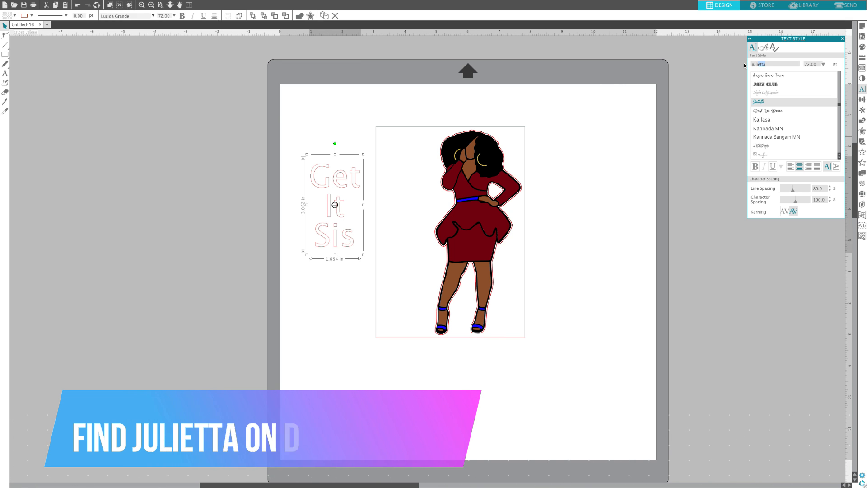
key(Return)
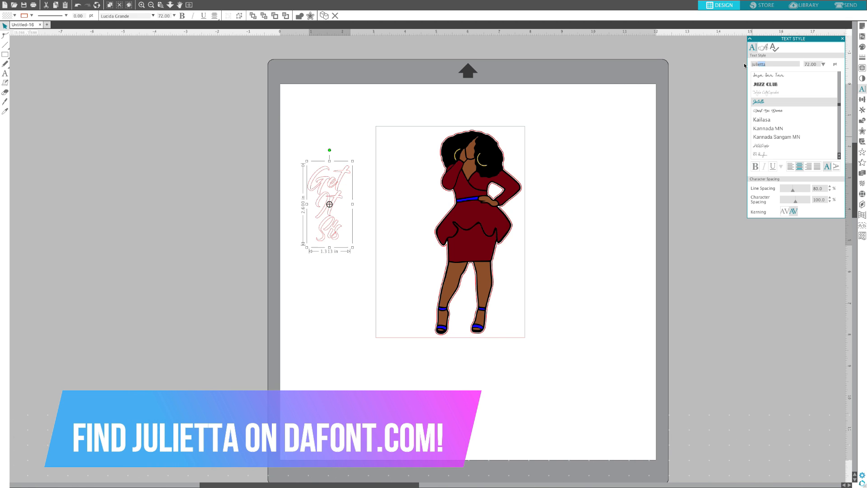
scroll(745, 65, left, 2)
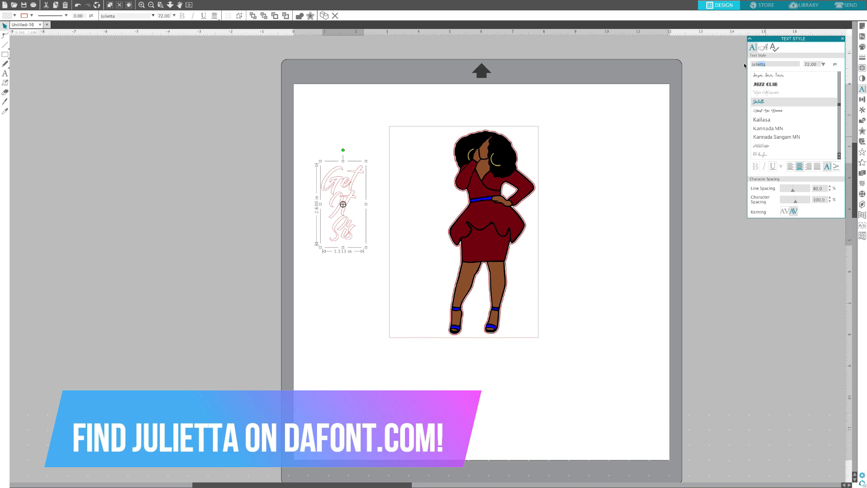
drag(794, 192, 795, 192)
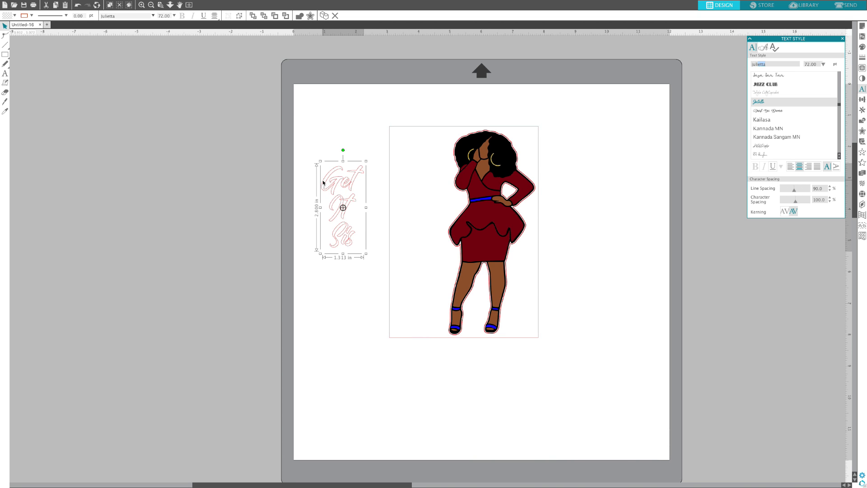
Step: Move the text onto the card rectangle beside the figure and enlarge it proportionally to about 1.82 in wide
click(303, 190)
drag(339, 191, 371, 165)
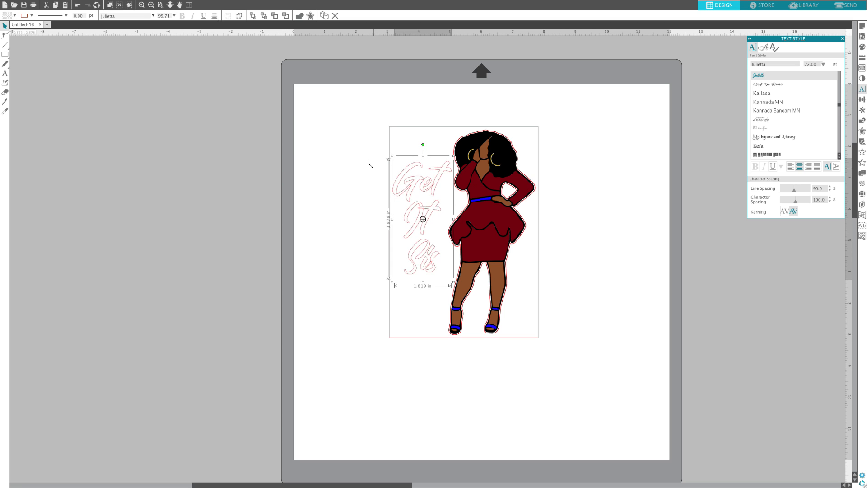
drag(414, 229, 415, 235)
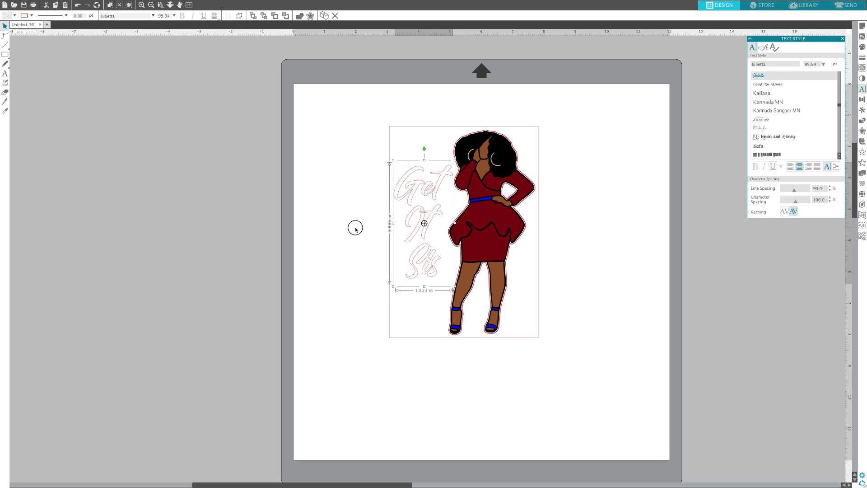
click(355, 231)
Step: Fill the "Get It Sis" text with black and set its line colour to black
click(422, 190)
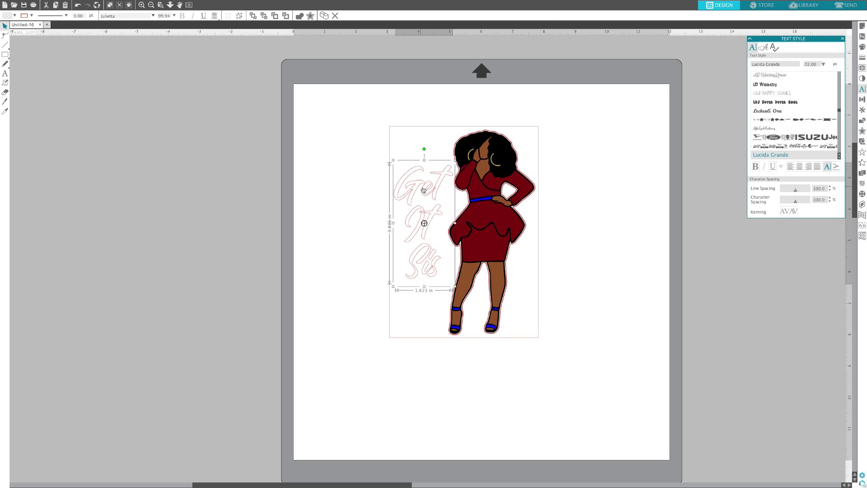
click(863, 48)
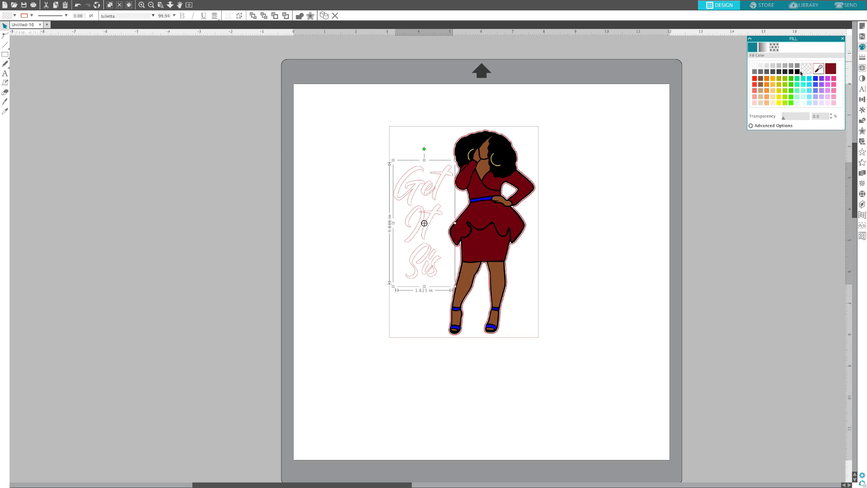
click(798, 72)
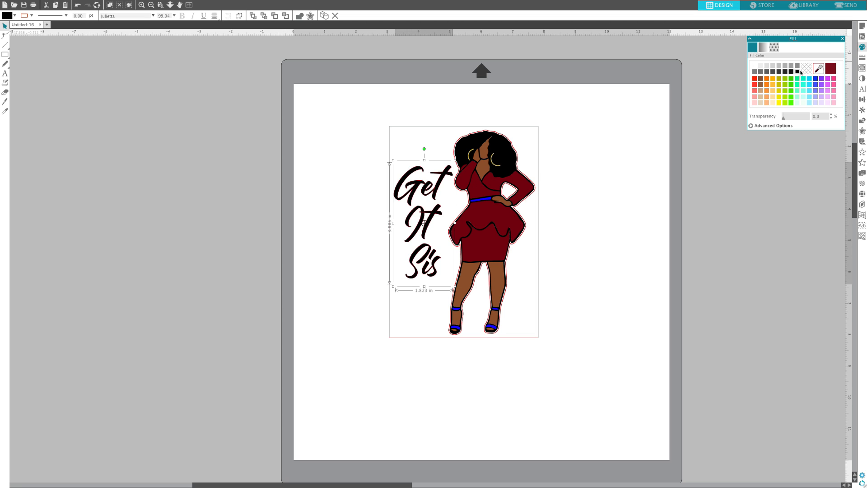
click(863, 58)
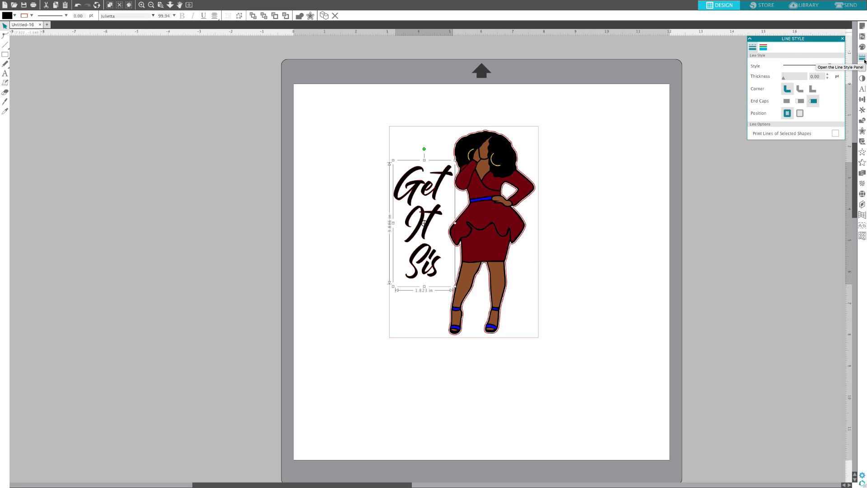
click(763, 47)
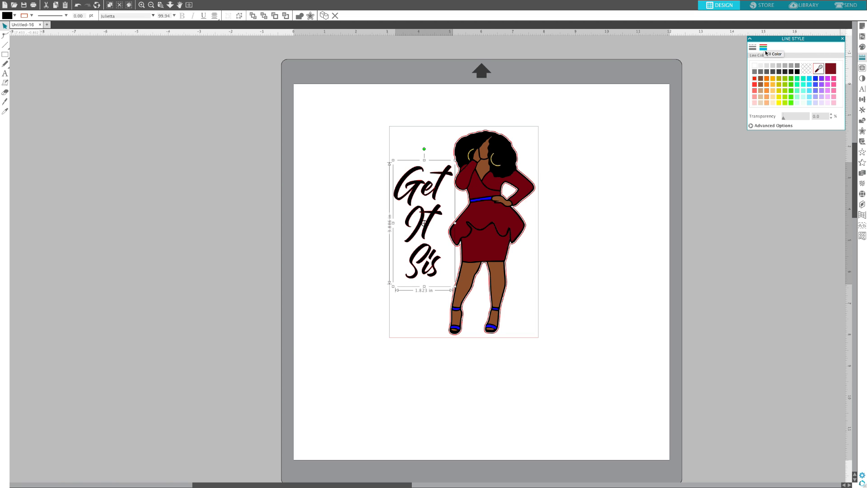
click(798, 71)
click(362, 202)
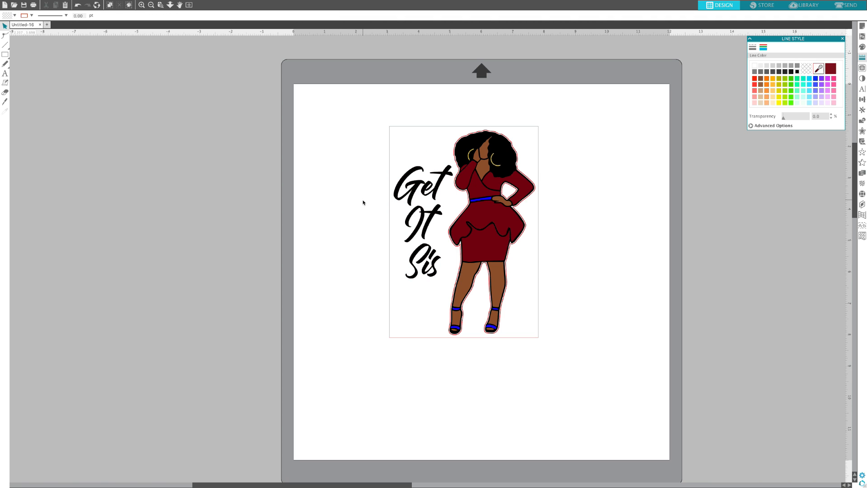
Step: Duplicate the black text and place the copy on the page just left of the card rectangle
click(437, 190)
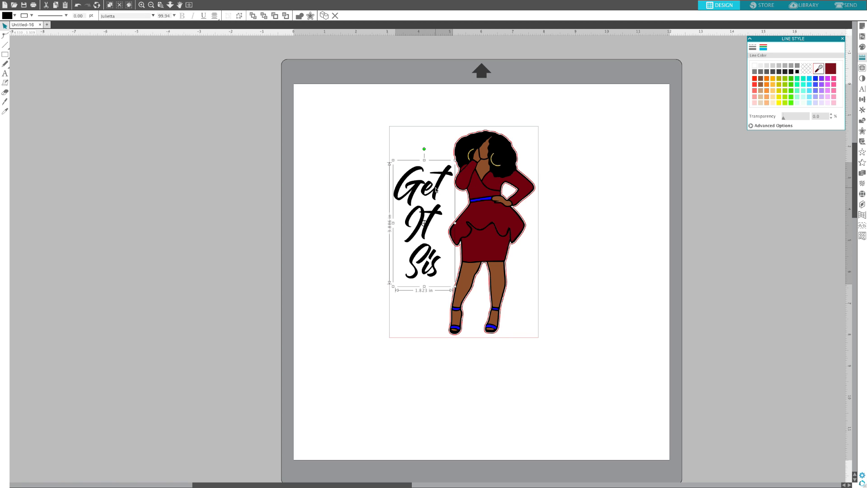
right_click(437, 190)
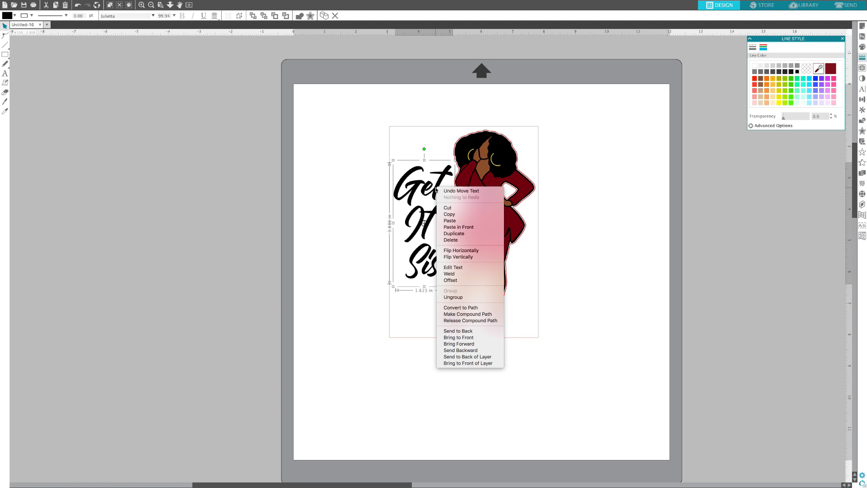
click(445, 234)
drag(447, 187, 358, 184)
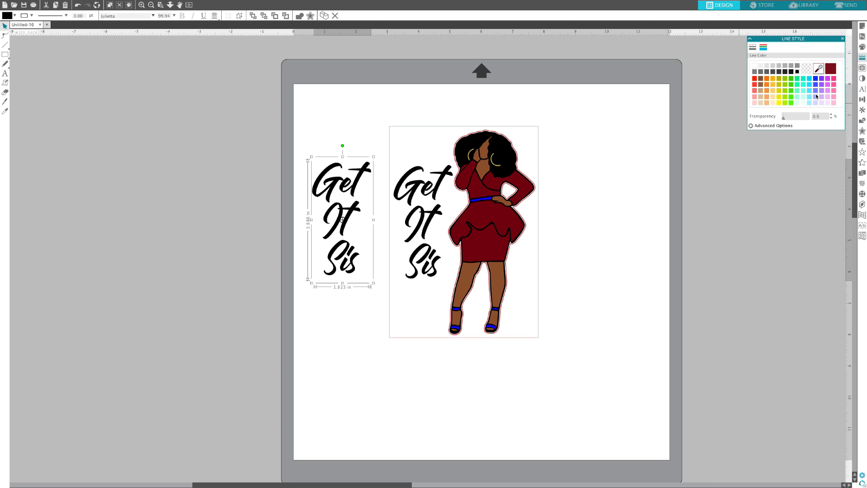
Step: Fill the text copy with blue and set its fill transparency to 70%
click(863, 47)
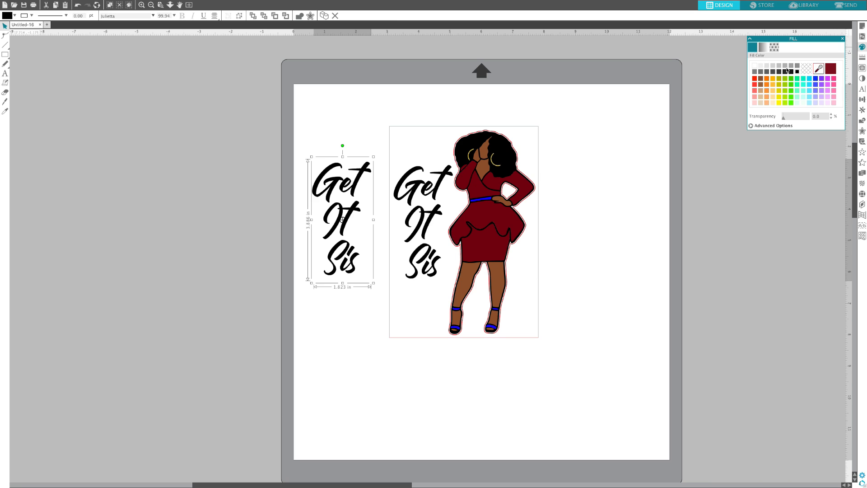
click(816, 79)
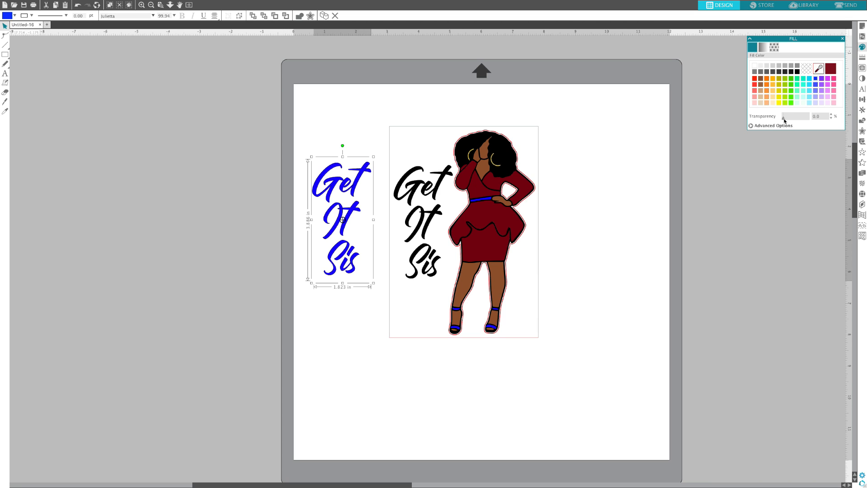
drag(785, 120, 798, 120)
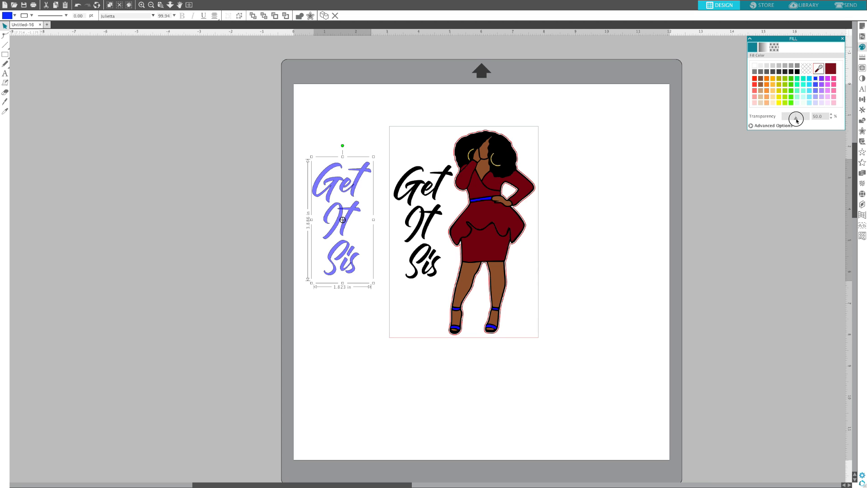
drag(797, 120, 802, 120)
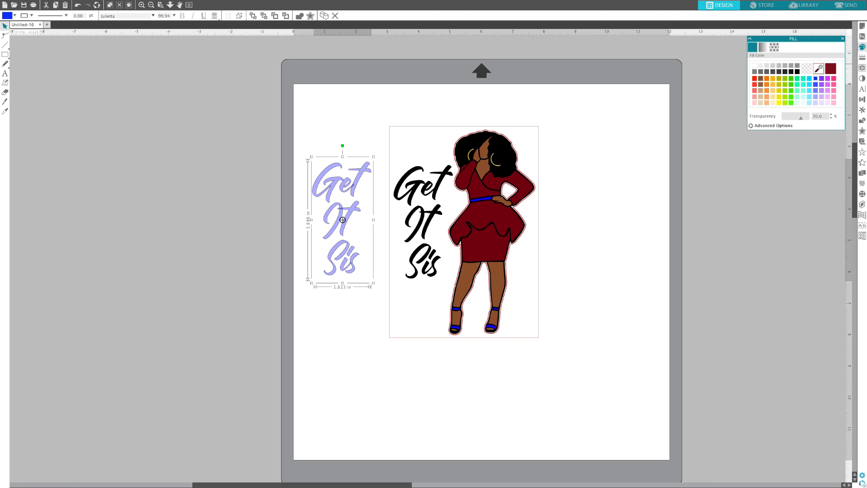
Step: Set the blue text copy's line colour to transparent
click(862, 57)
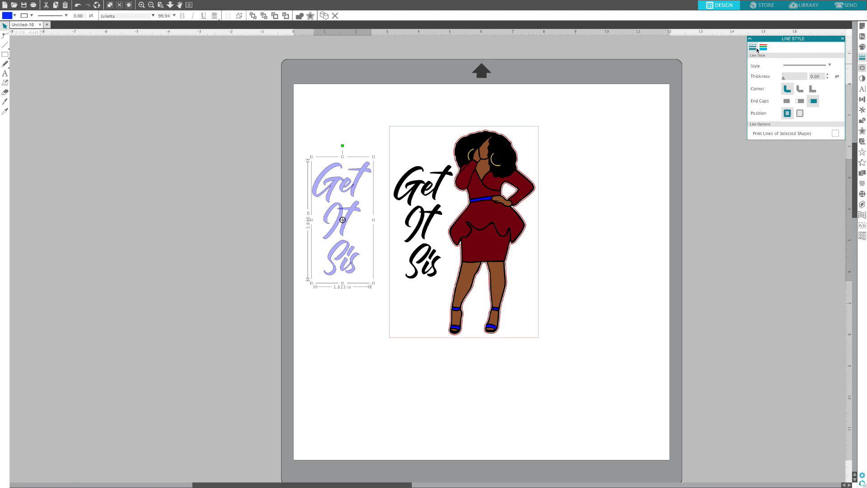
click(764, 47)
click(807, 69)
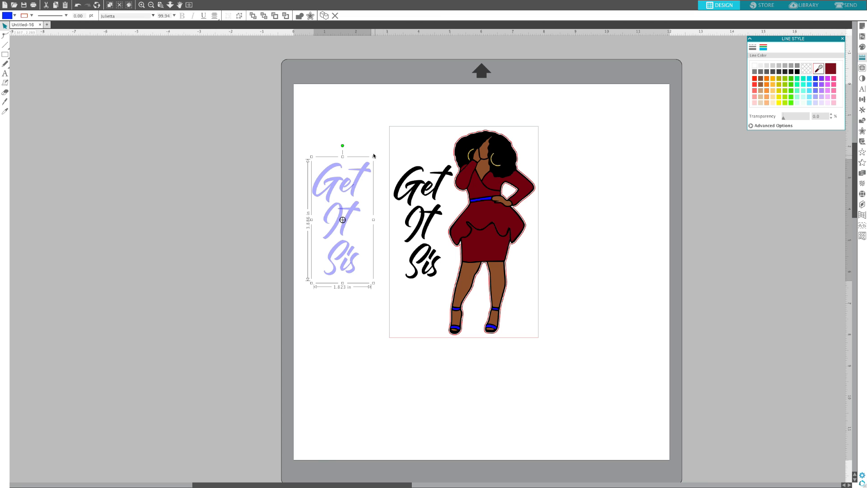
Step: Move the blue copy over the black text, send it to the back and offset it slightly as a drop shadow
scroll(336, 185, right, 1)
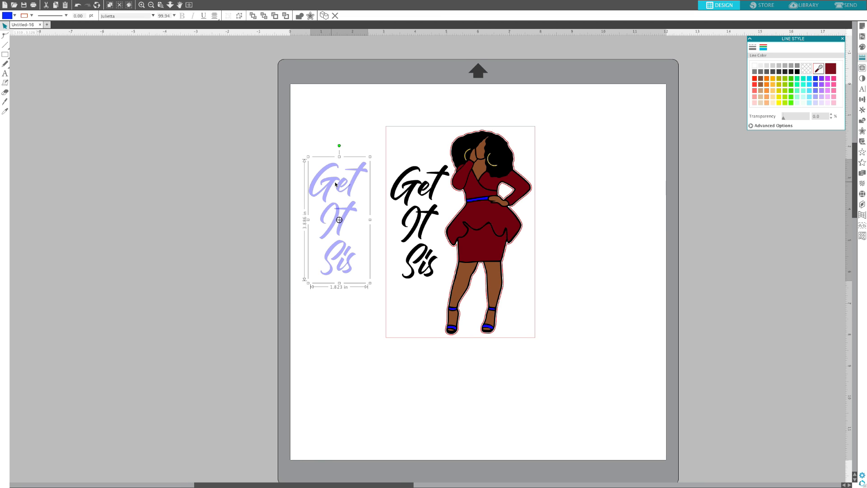
drag(336, 184, 419, 174)
right_click(418, 174)
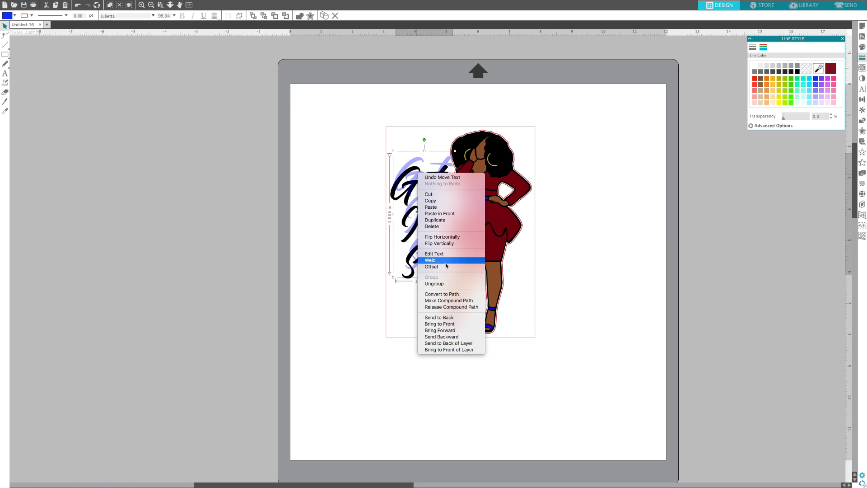
click(439, 317)
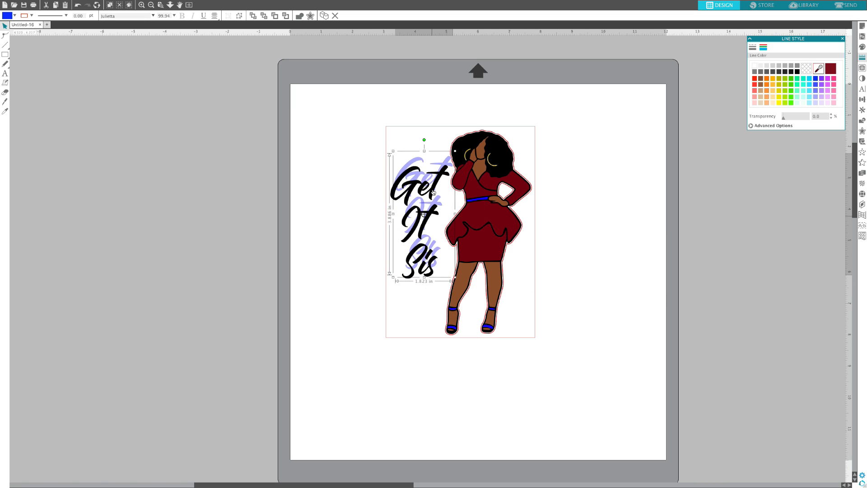
drag(445, 163, 442, 172)
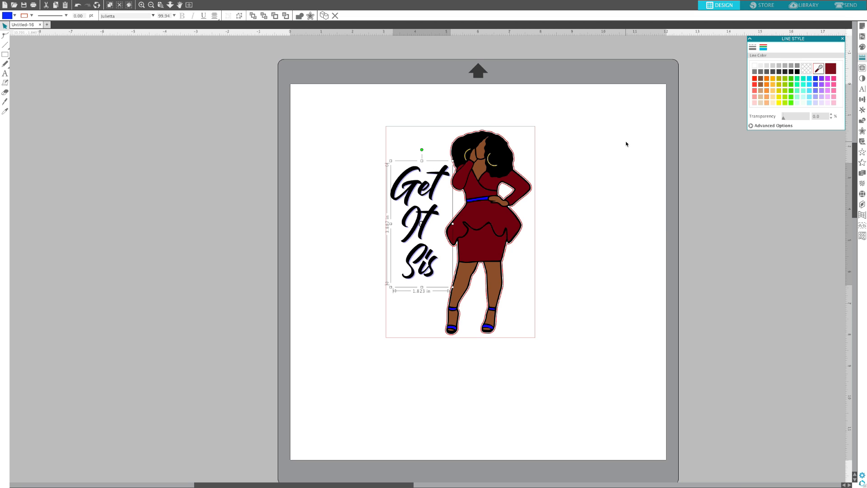
Step: Set the blue shadow text's fill transparency to 25% and deselect it
click(862, 47)
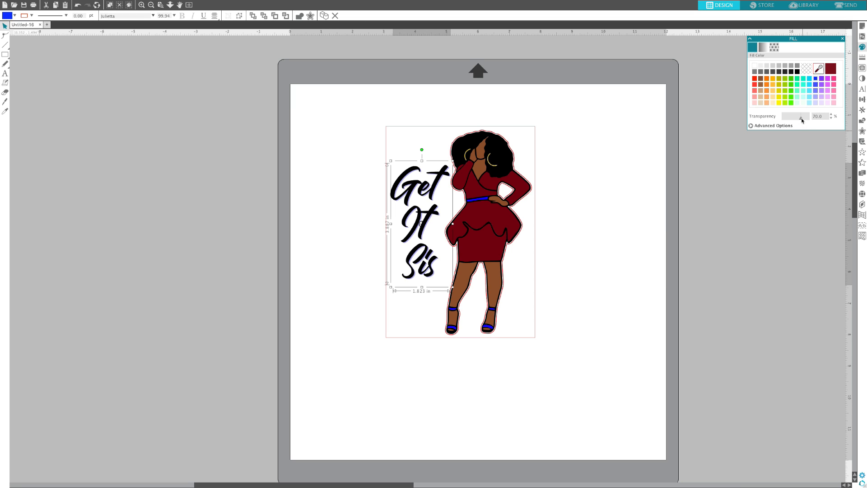
drag(802, 120, 790, 120)
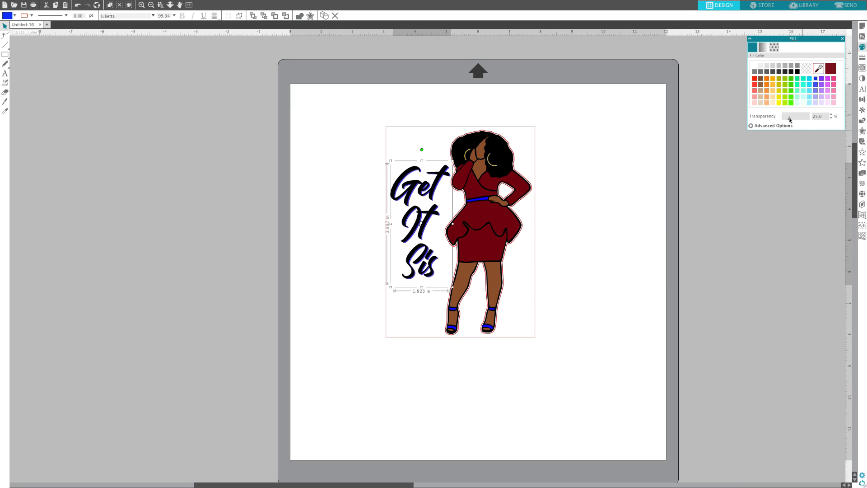
click(632, 232)
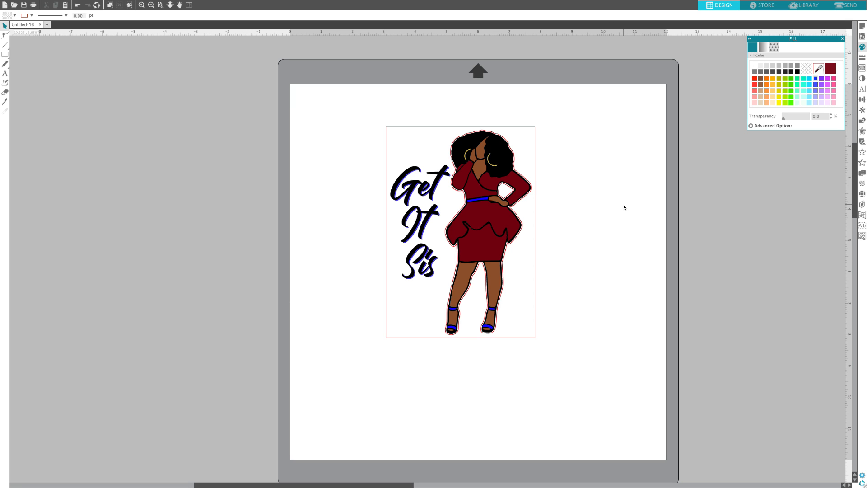
Step: Create two new blank documents
click(46, 25)
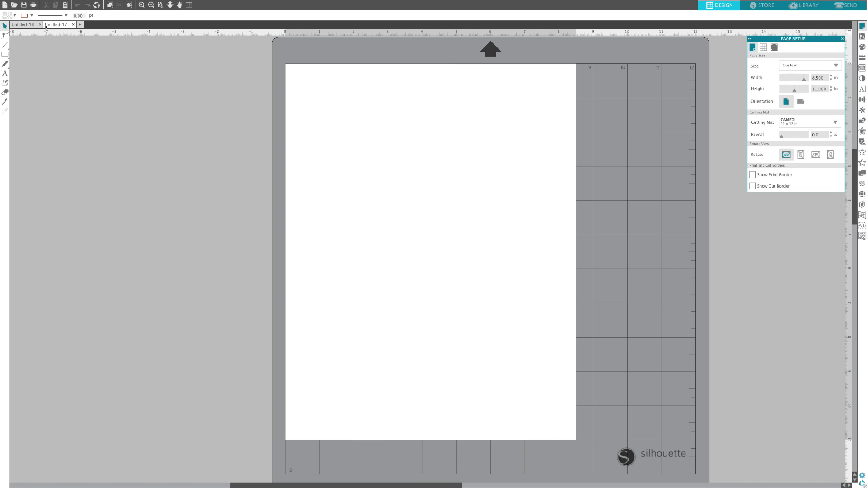
click(80, 25)
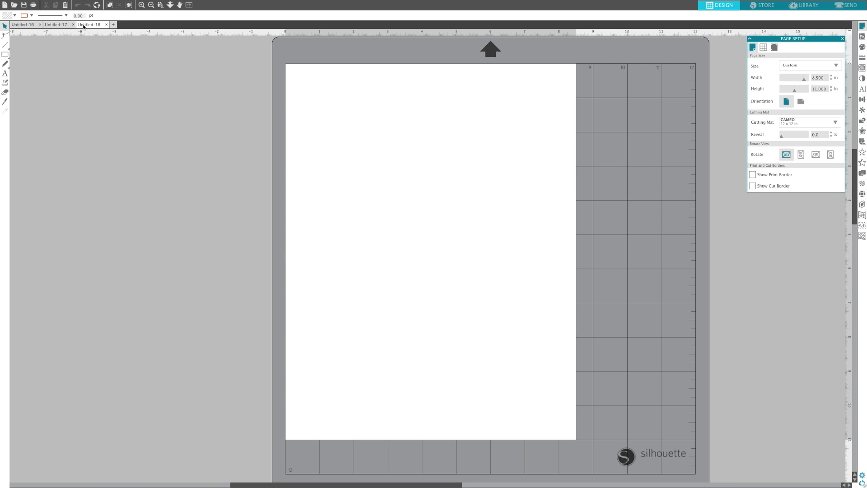
Step: Copy the complete card design from the Untitled-16 document and paste it into Untitled-17
click(26, 24)
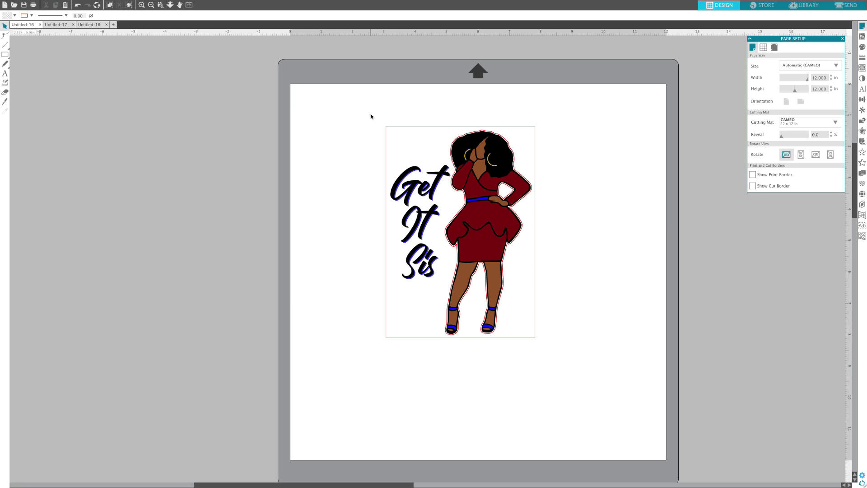
drag(371, 116, 590, 367)
right_click(482, 193)
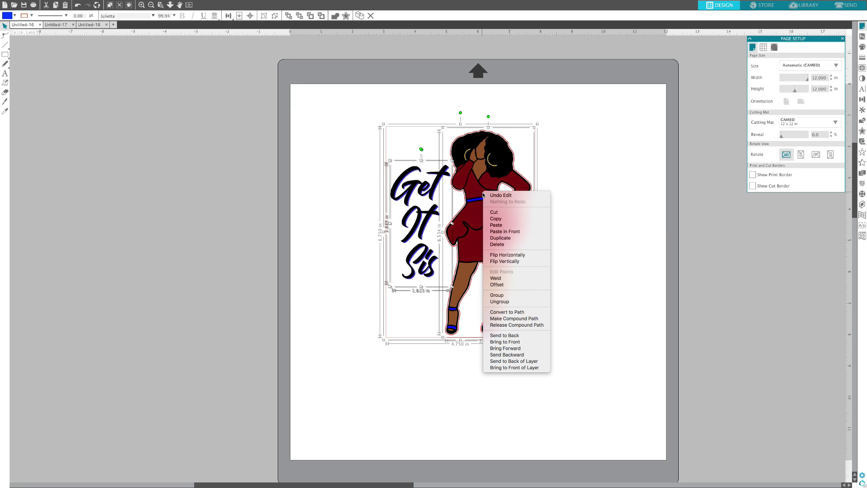
click(496, 219)
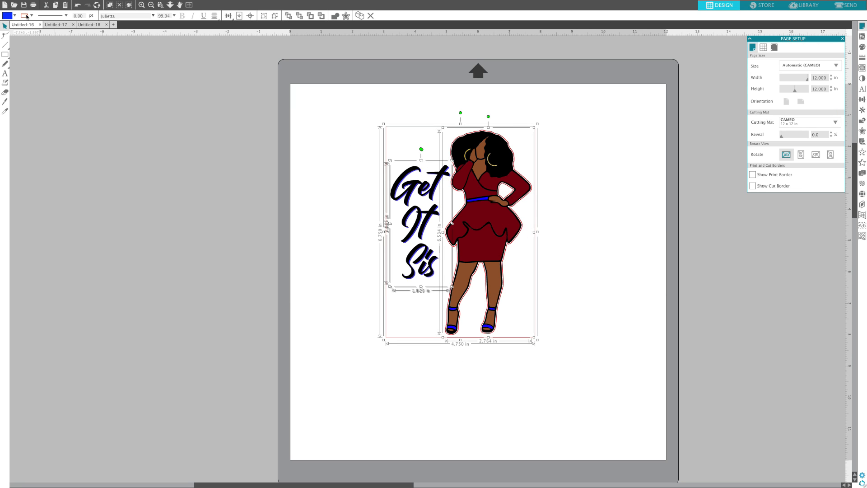
click(56, 25)
key(ctrl+v)
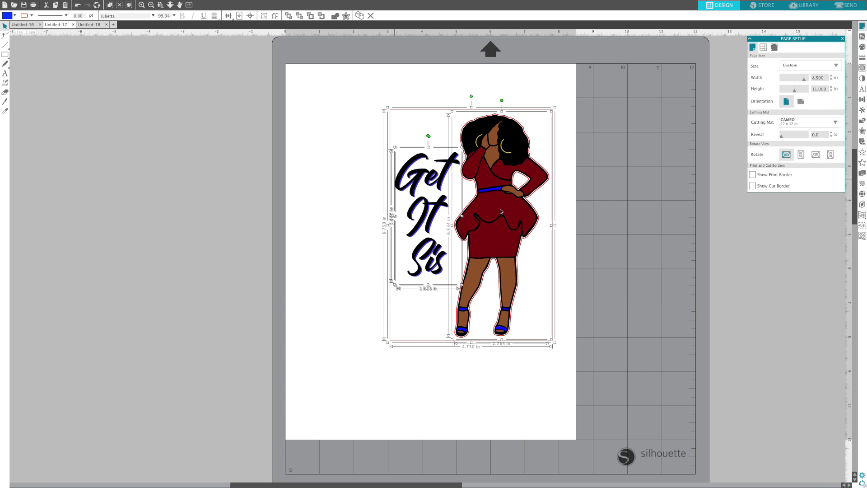
Step: Move the pasted design nearer the page centre and delete the woman figure from it
drag(504, 203, 465, 207)
click(551, 213)
click(476, 208)
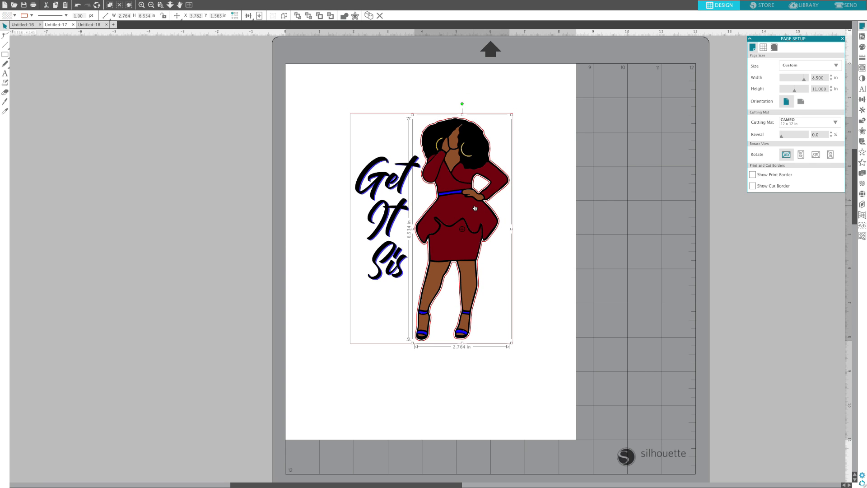
key(Delete)
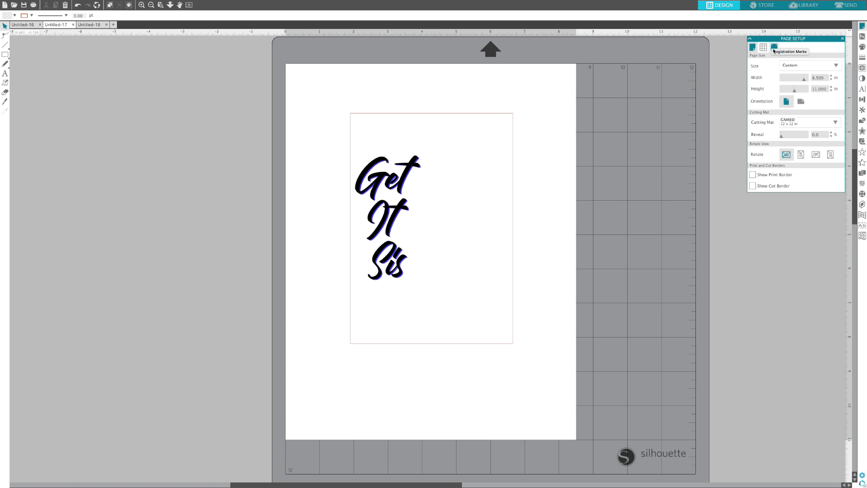
Step: Turn on Type 1 registration marks for the Untitled-17 page
click(864, 28)
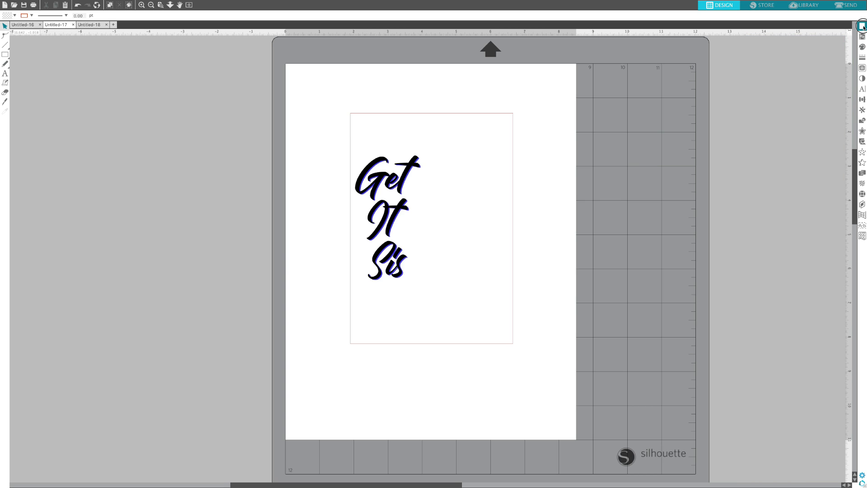
click(864, 27)
click(777, 50)
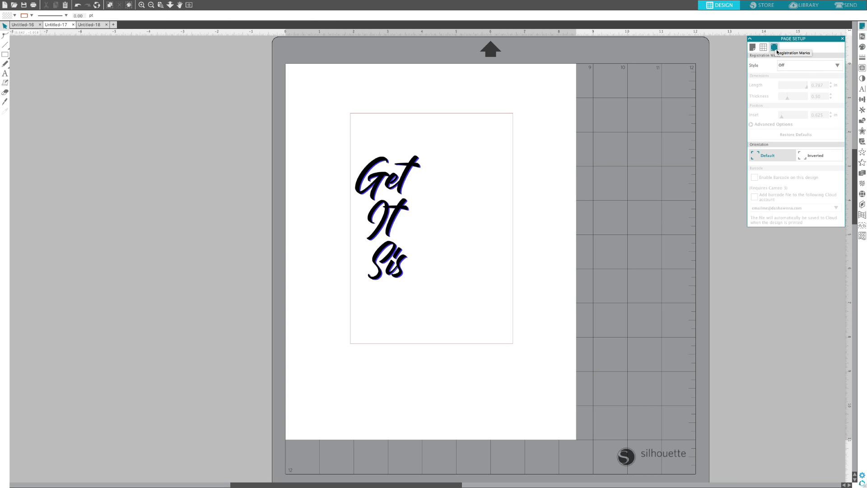
click(837, 67)
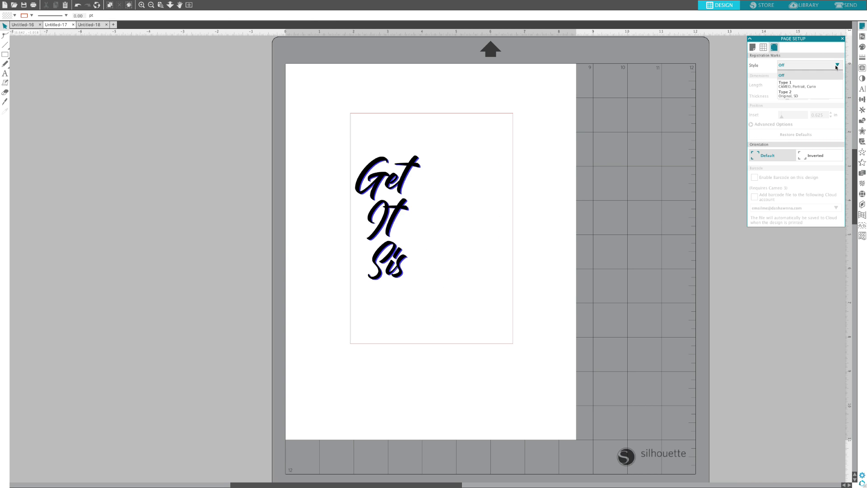
click(807, 85)
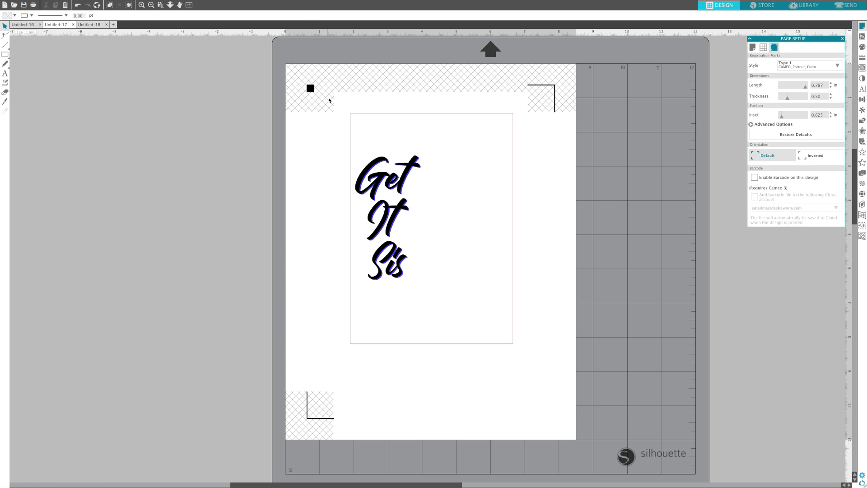
Step: Group the shadowed text with the card rectangle, shift the group slightly down the page and deselect it
drag(329, 100, 571, 373)
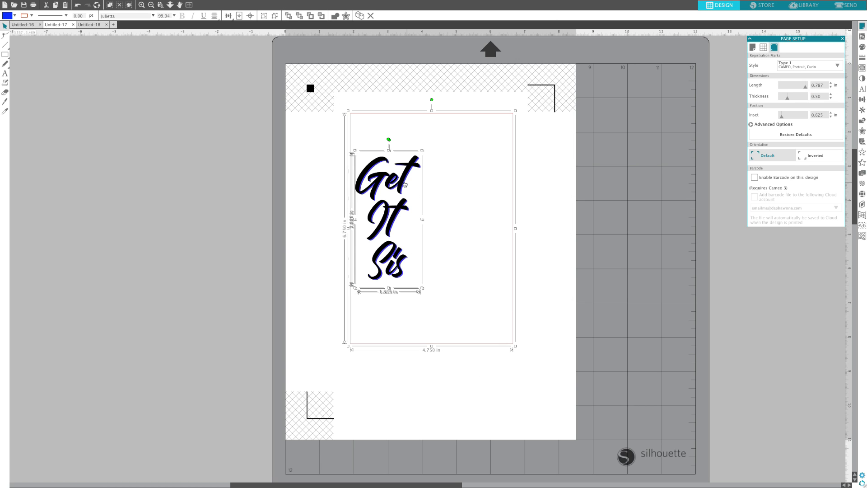
right_click(404, 181)
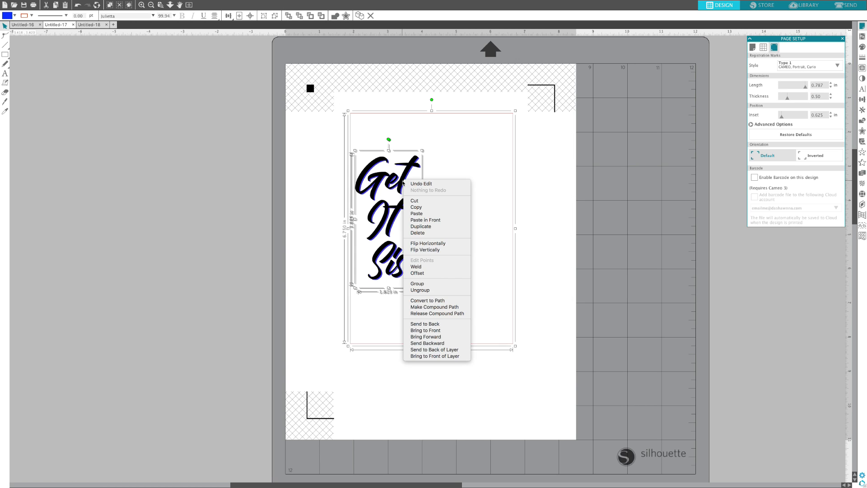
click(430, 285)
drag(406, 181, 406, 190)
click(189, 164)
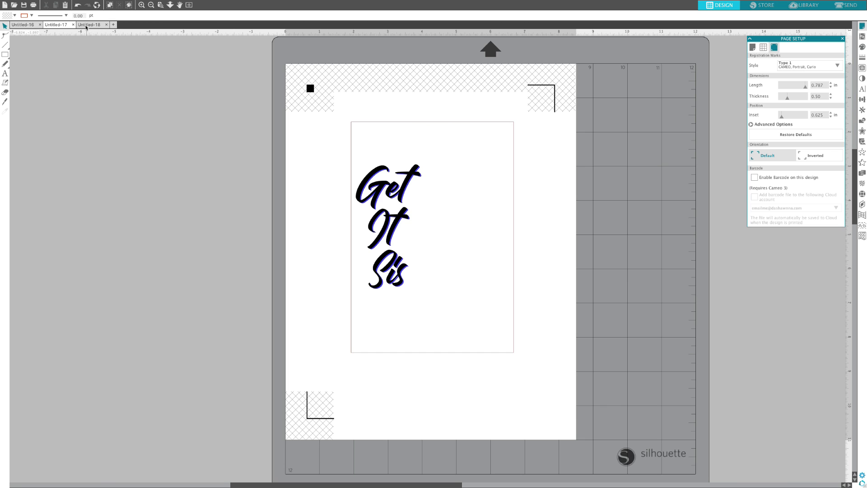
Step: Paste the card design into Untitled-18, enable Type 1 registration marks and move the design inside them
click(86, 25)
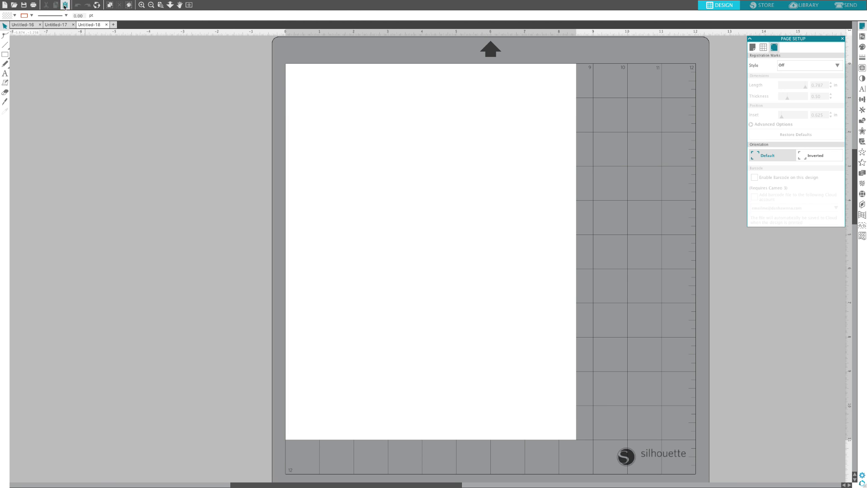
key(ctrl+v)
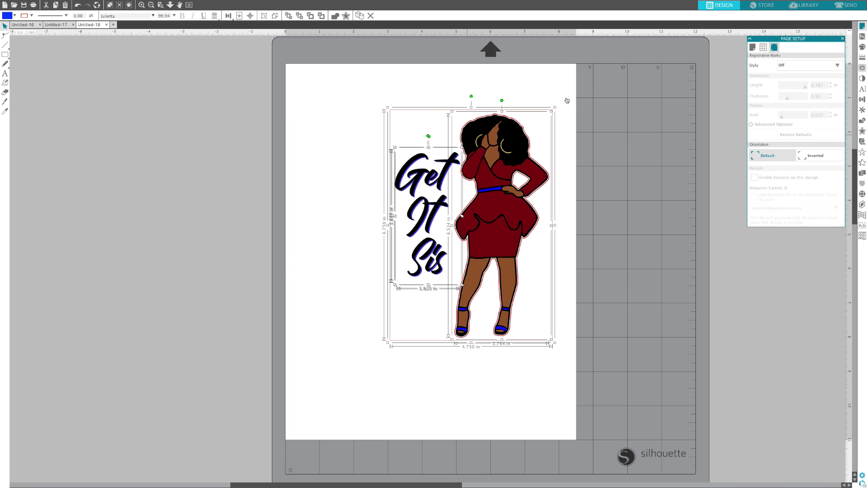
click(835, 68)
click(792, 85)
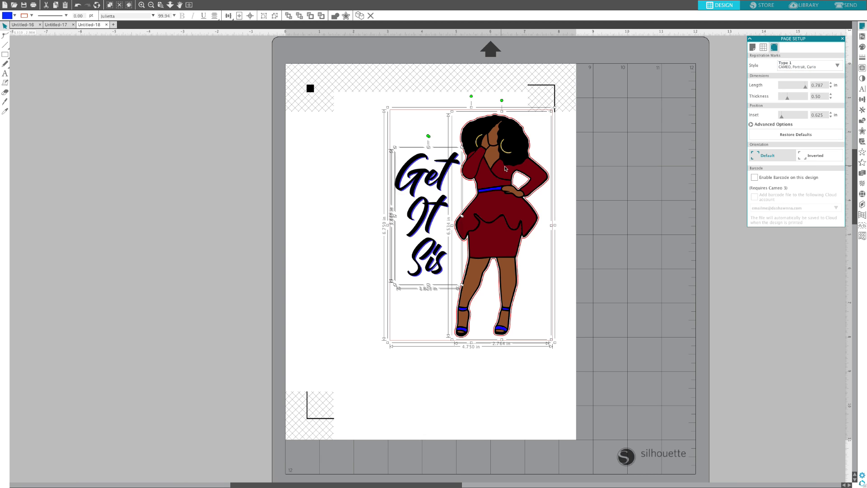
drag(478, 164, 433, 174)
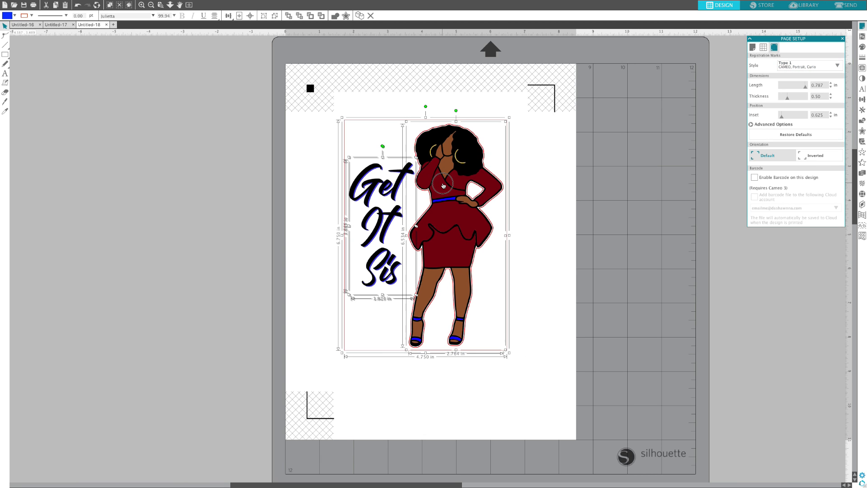
Step: Delete the black "Get It Sis" text, its blue shadow and the card rectangle, keeping only the figure
click(517, 195)
click(402, 183)
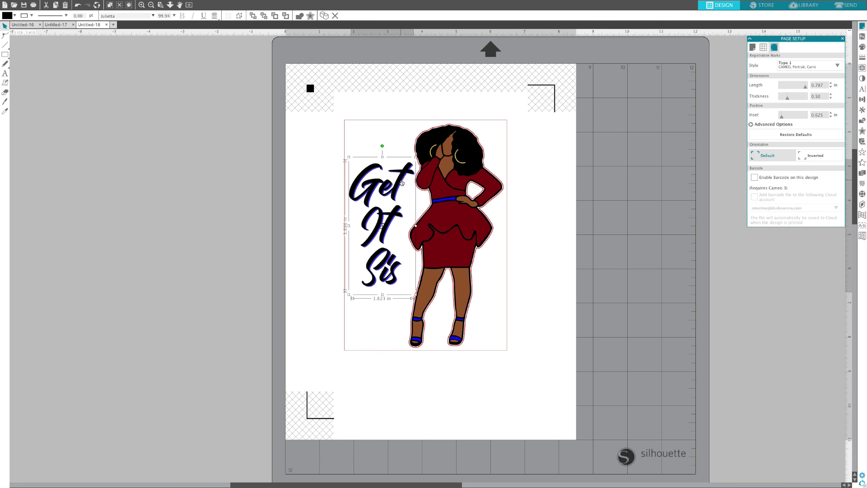
key(Delete)
click(402, 182)
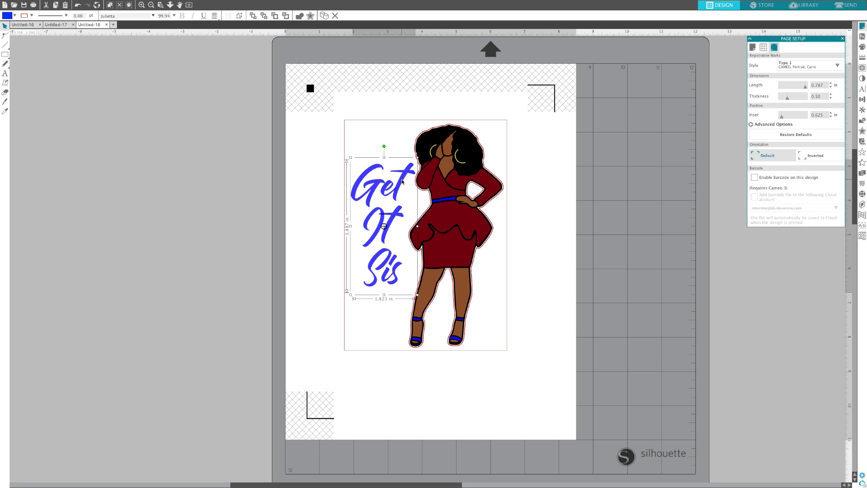
key(Delete)
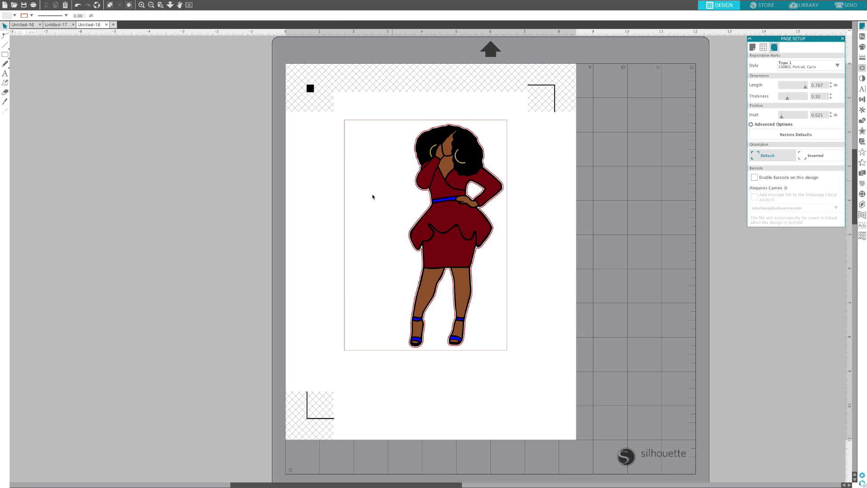
click(346, 203)
key(Delete)
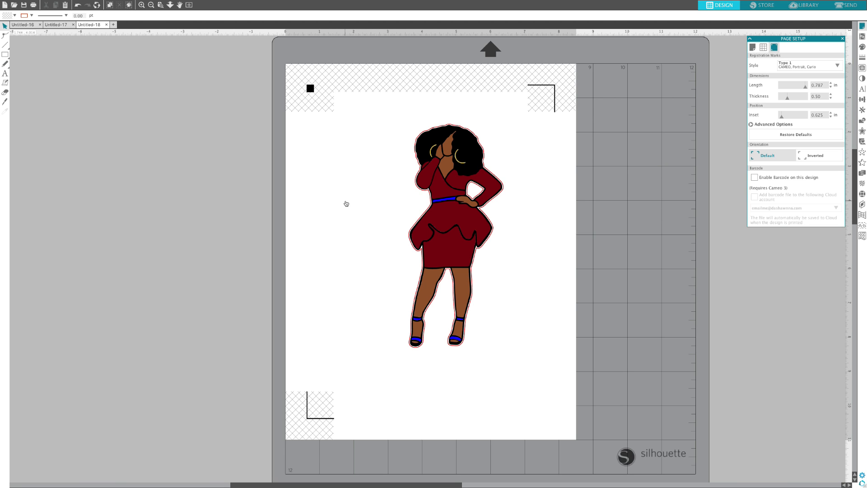
Step: Move the figure nearer the page centre and ungroup it from its red outline
drag(454, 224, 432, 222)
key(Escape)
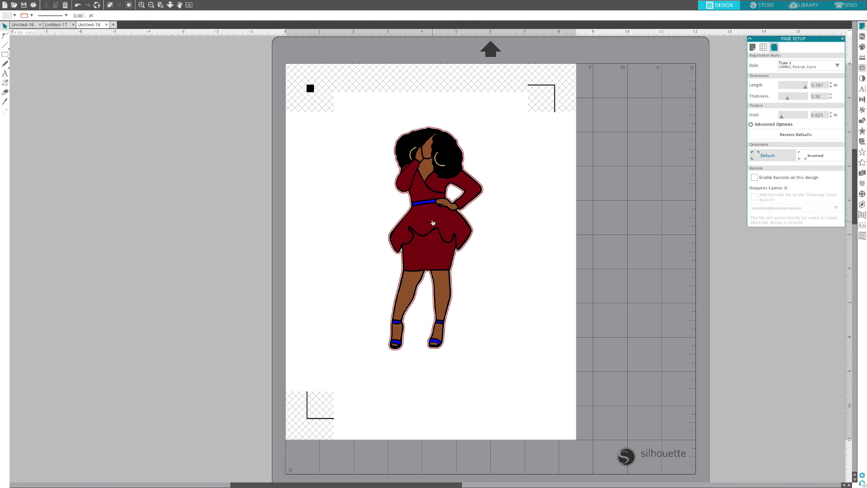
right_click(432, 223)
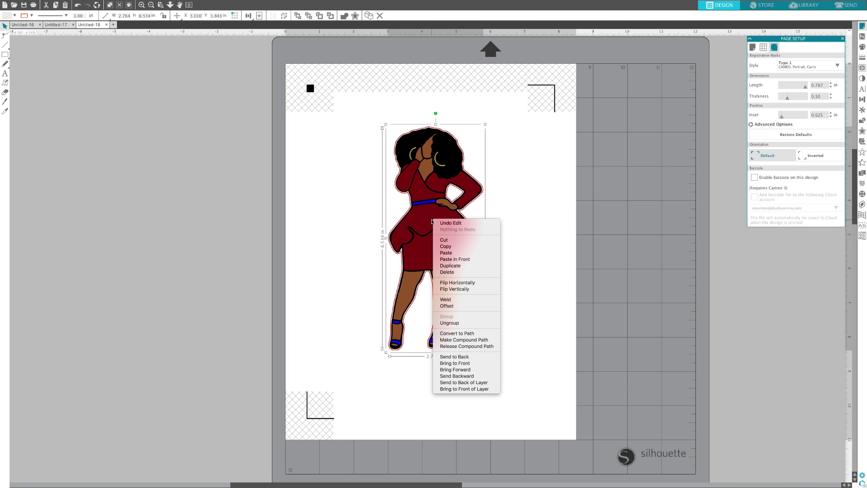
click(456, 323)
click(527, 283)
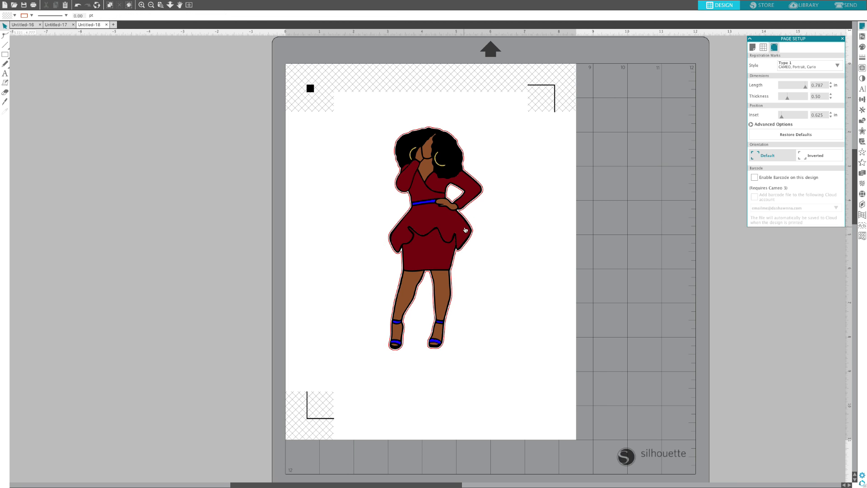
Step: Move the figure's red outline off the page onto the empty area beside the mat and reposition the figure slightly
click(474, 233)
drag(471, 234, 156, 209)
click(475, 234)
click(419, 220)
drag(437, 219, 440, 219)
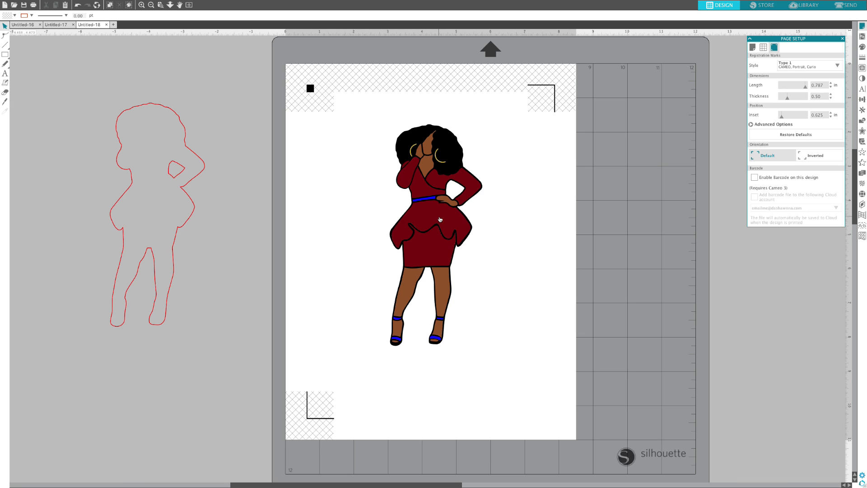
drag(440, 220, 443, 220)
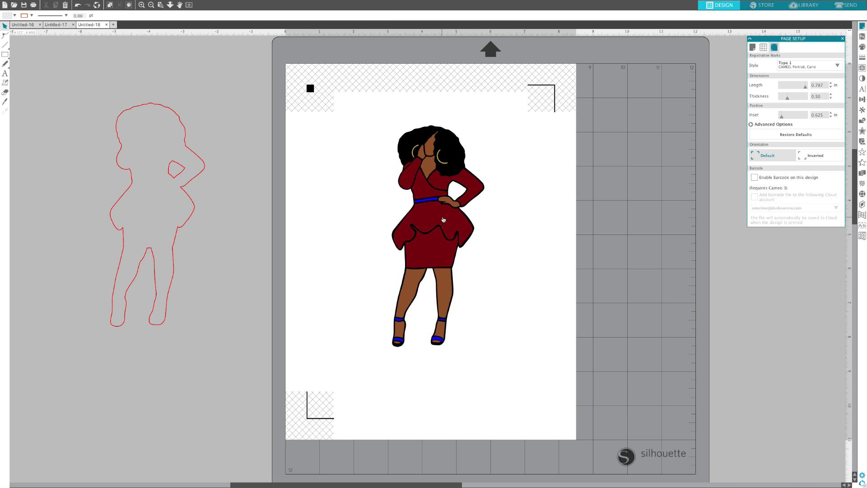
Step: Apply a 0.005 in offset around the figure with rounded corners and deselect it
click(444, 220)
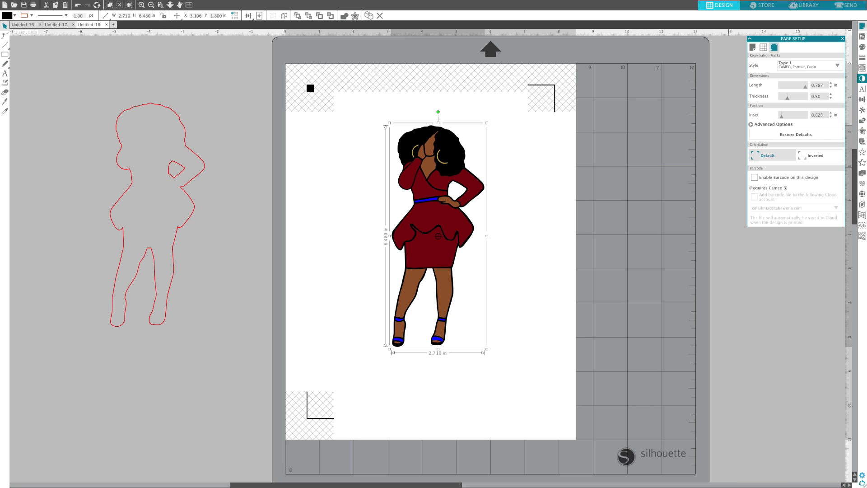
click(862, 131)
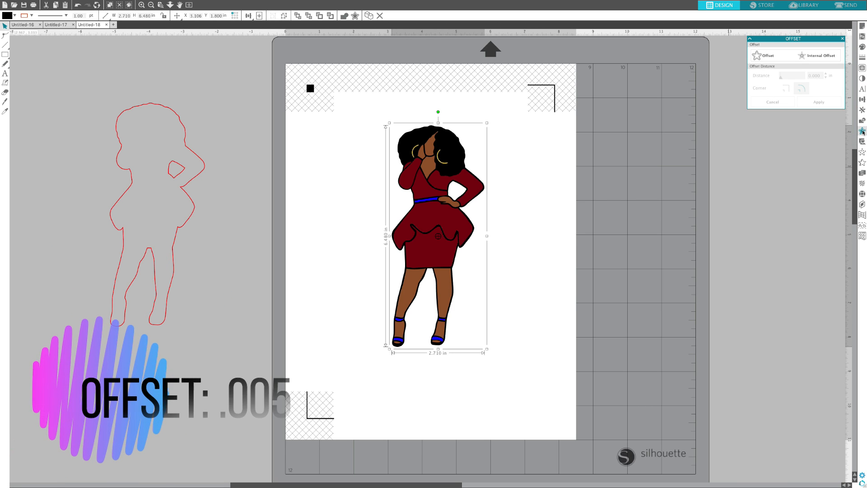
click(771, 60)
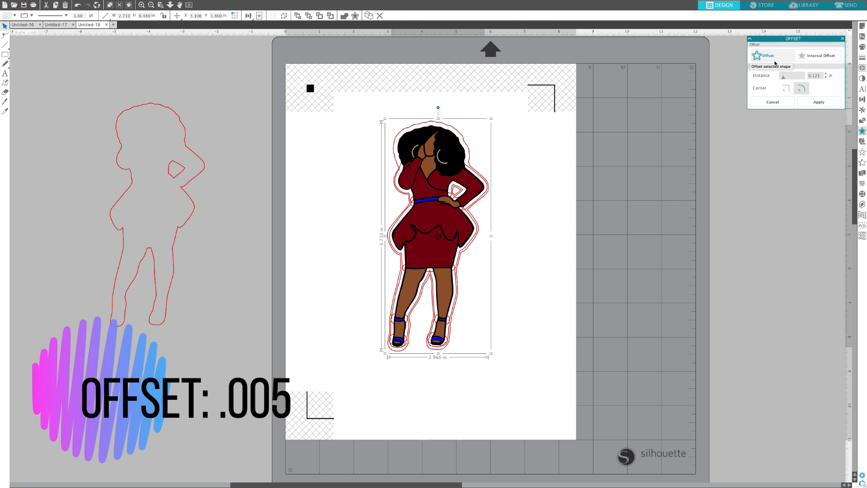
click(815, 75)
double_click(812, 75)
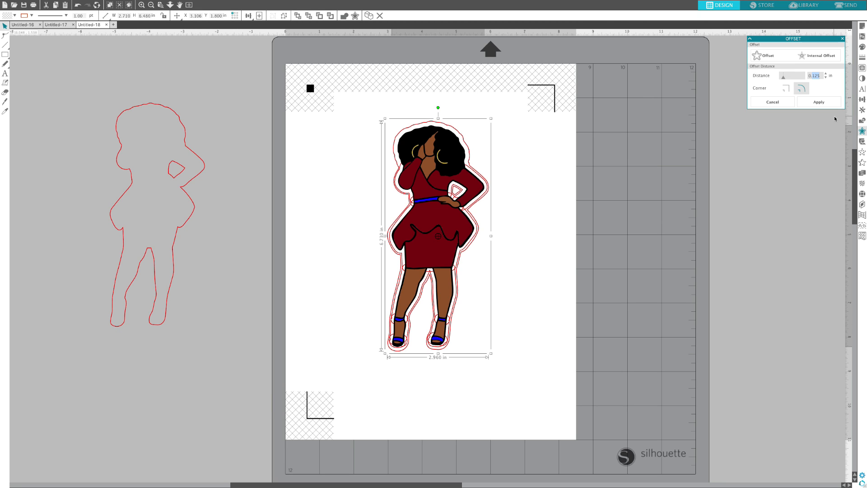
key(BackSpace)
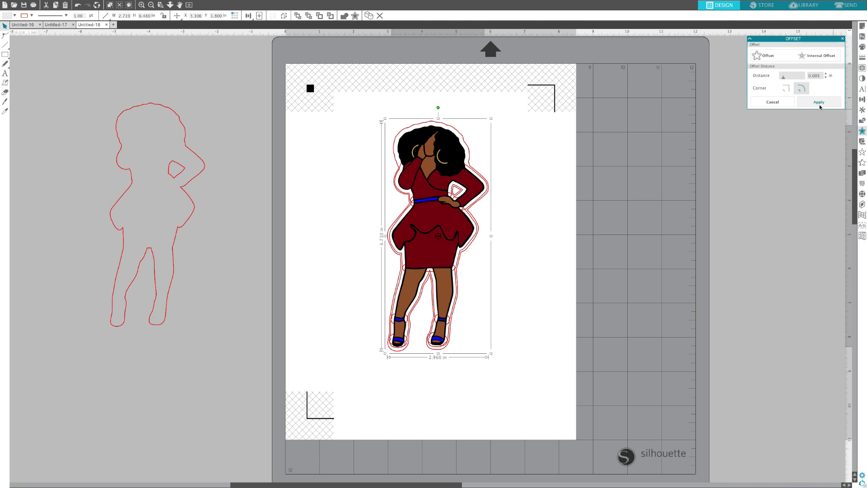
click(819, 102)
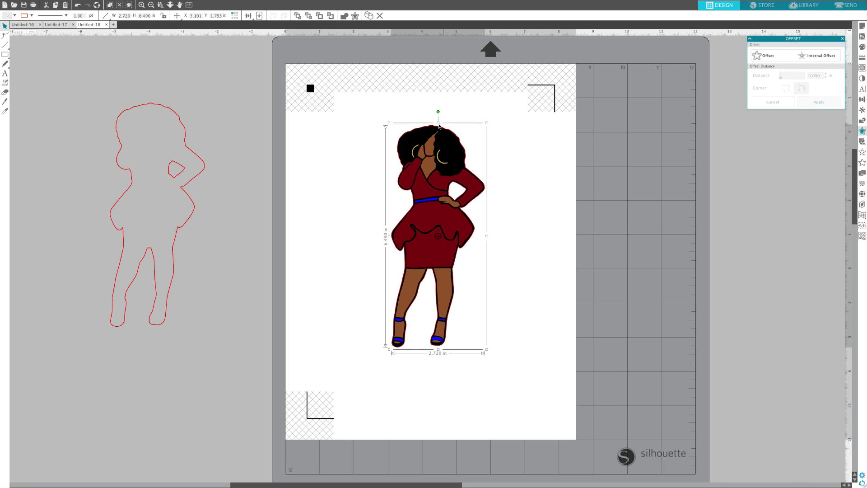
click(533, 171)
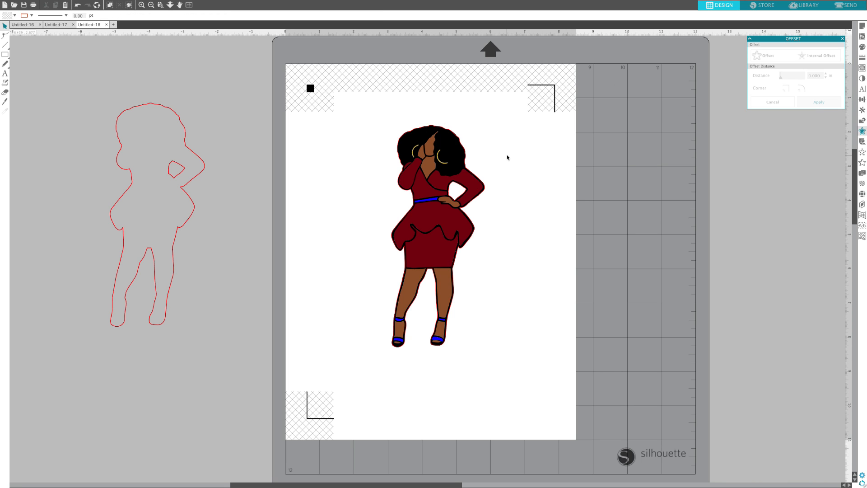
Step: Cut the original red outline lying beside the page and create a new blank document
click(189, 148)
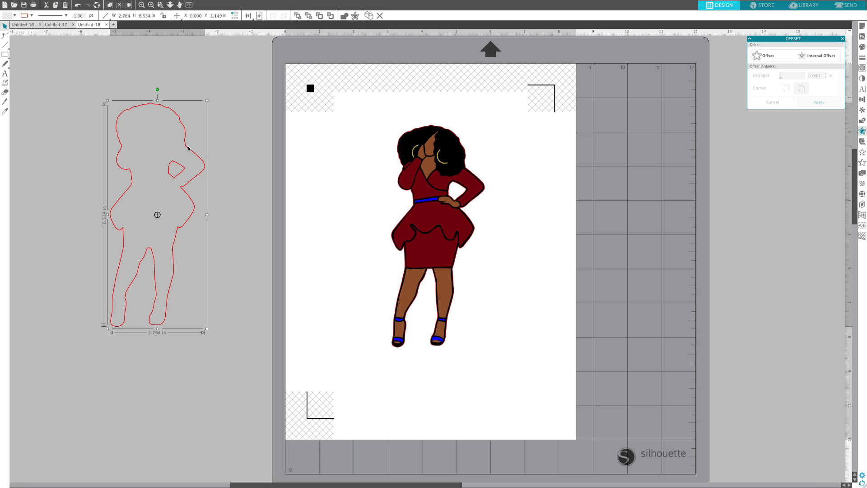
right_click(189, 148)
click(199, 166)
click(113, 25)
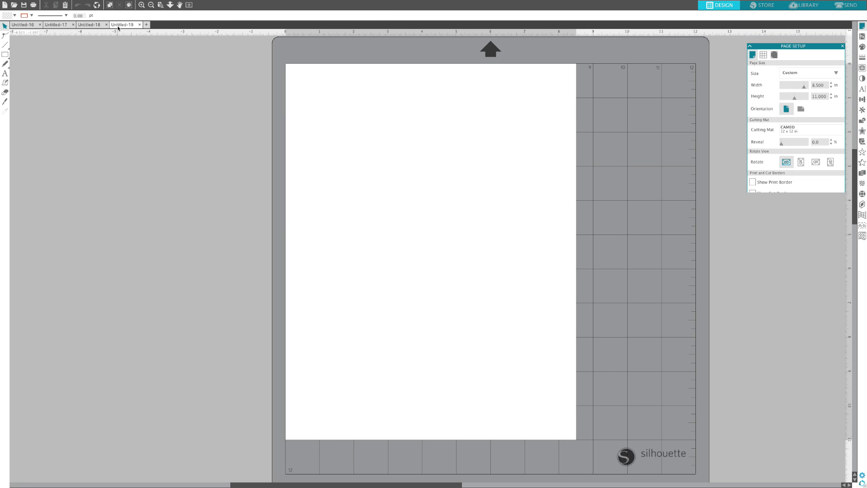
Step: Paste the figure's red outline onto the upper-left area of the blank page and fill it with black
click(65, 5)
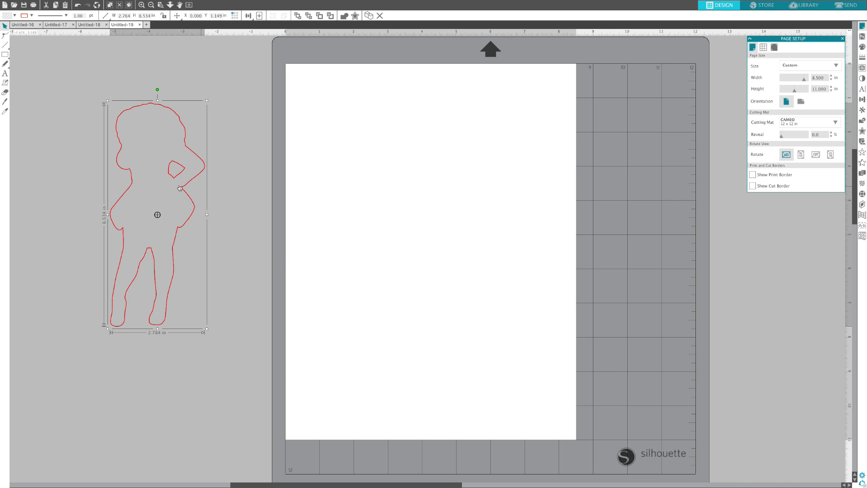
drag(182, 185, 370, 156)
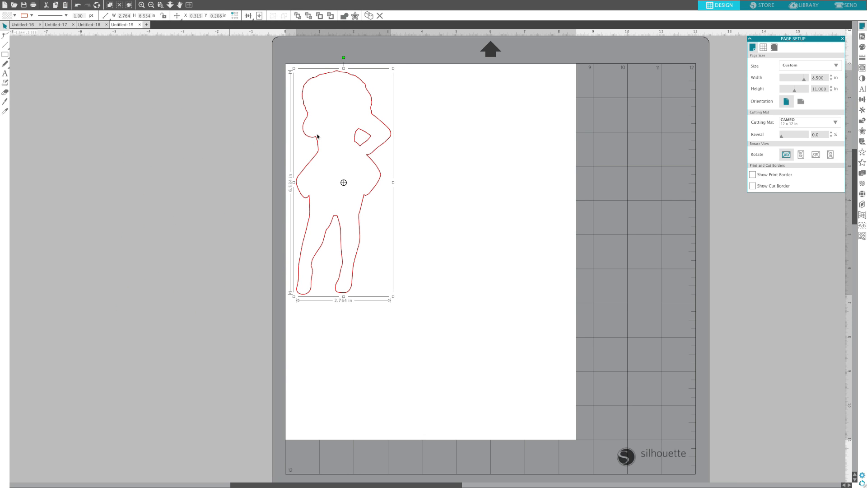
click(862, 46)
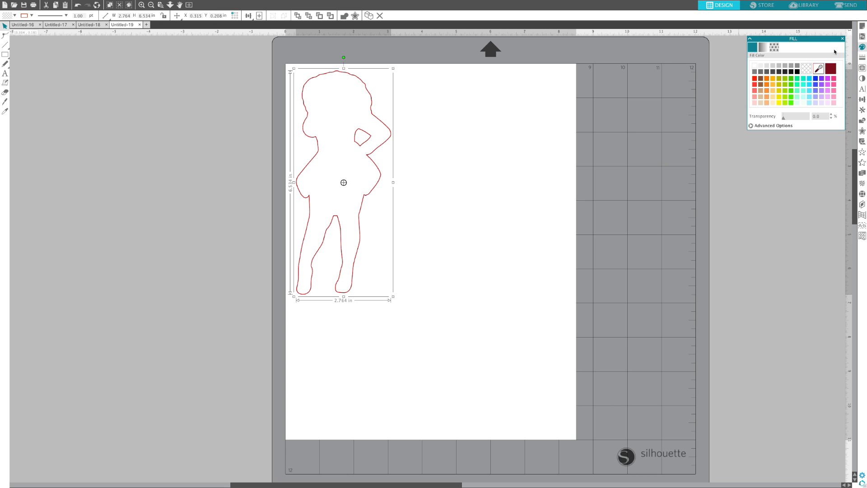
click(798, 72)
click(102, 168)
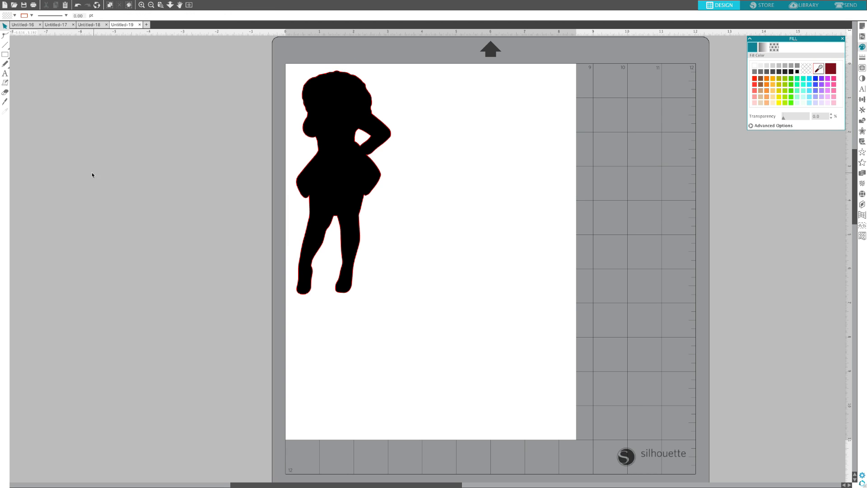
click(55, 26)
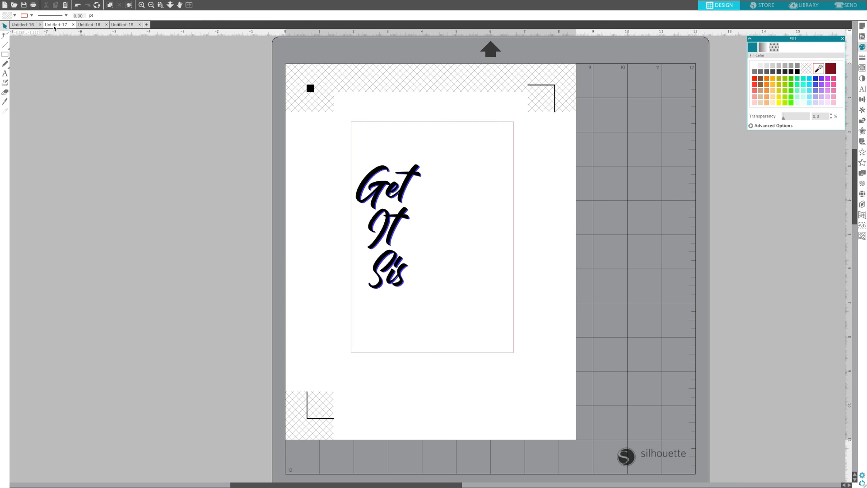
click(89, 25)
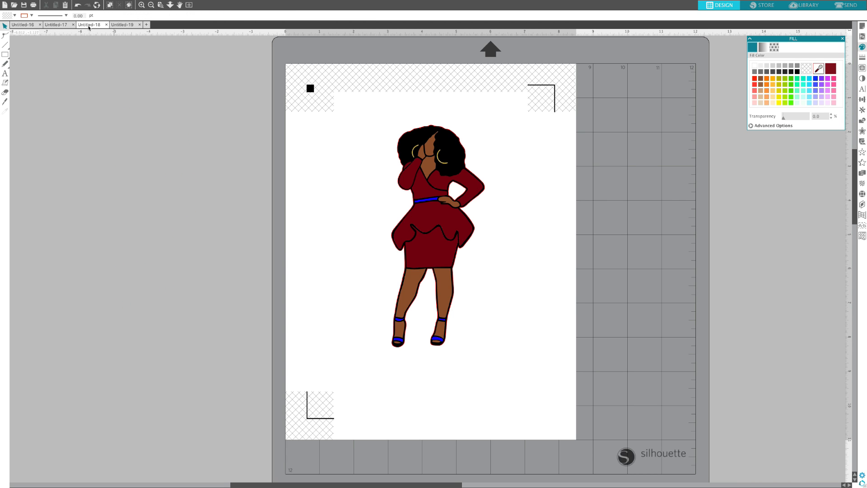
click(130, 25)
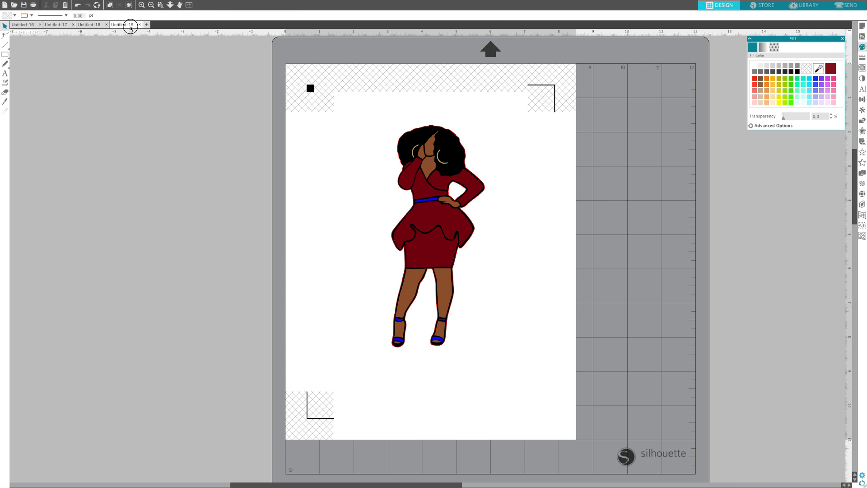
click(27, 25)
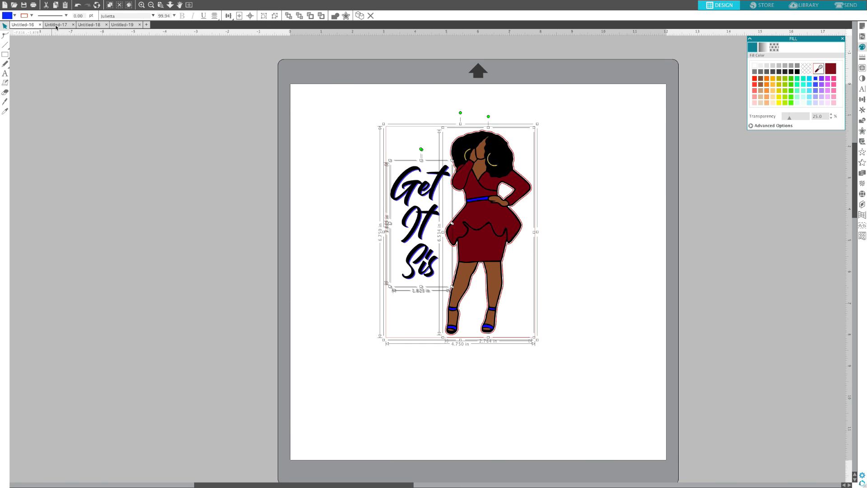
Step: Print one copy of the "Get It Sis" text panel document with its registration marks, using the Color preset
click(57, 26)
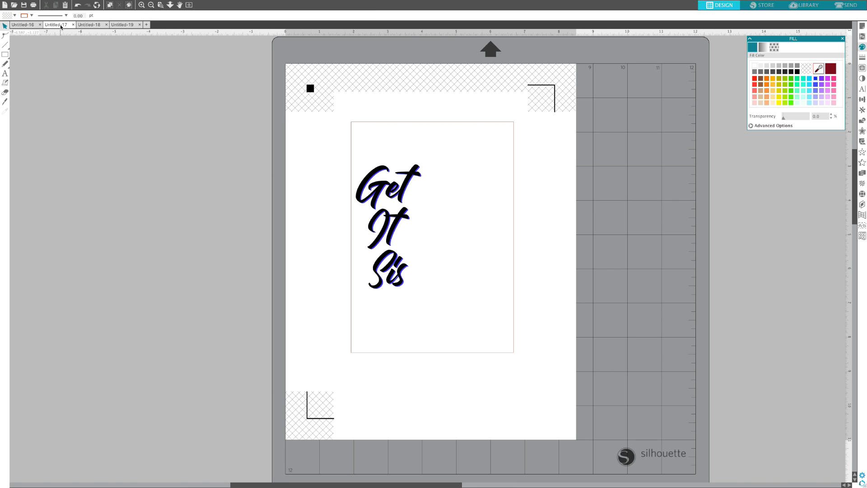
mouse_move(153, 2)
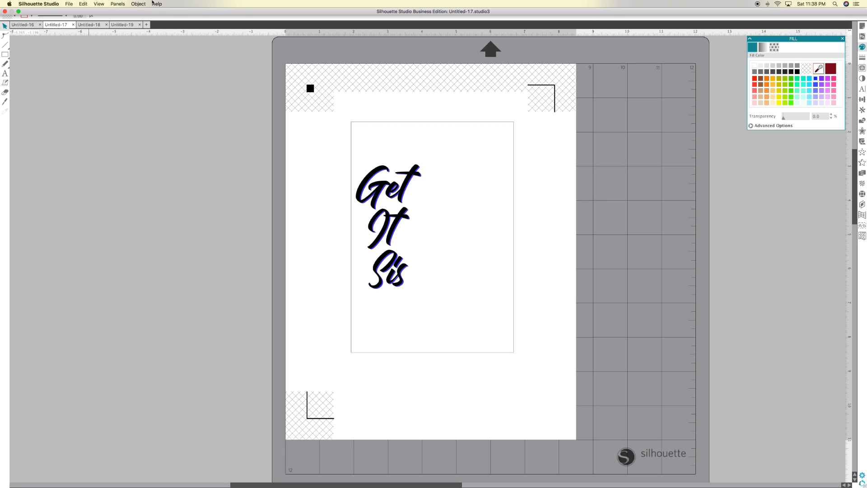
click(70, 4)
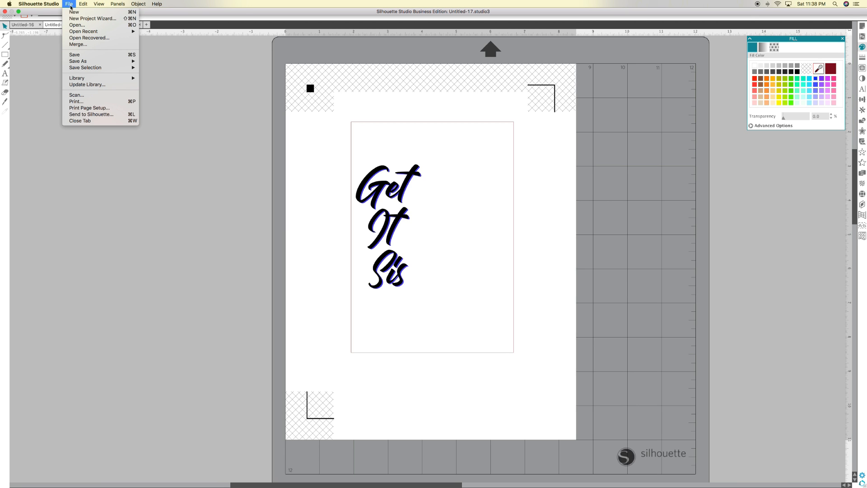
click(77, 101)
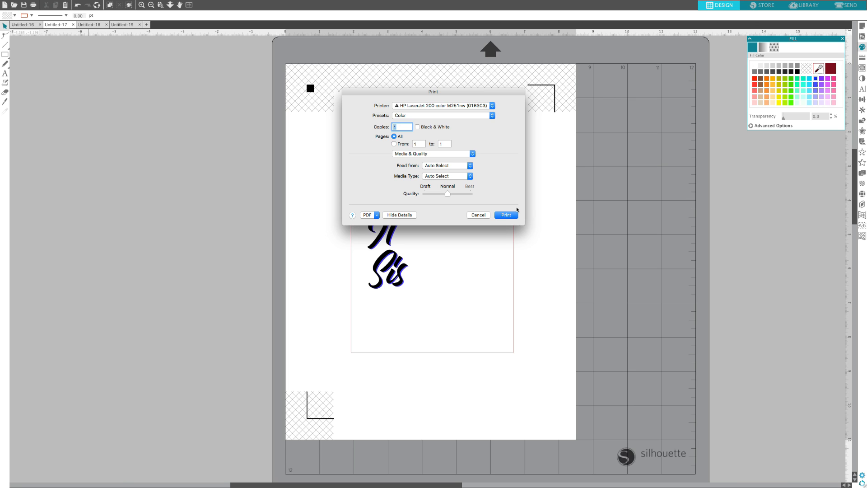
click(505, 215)
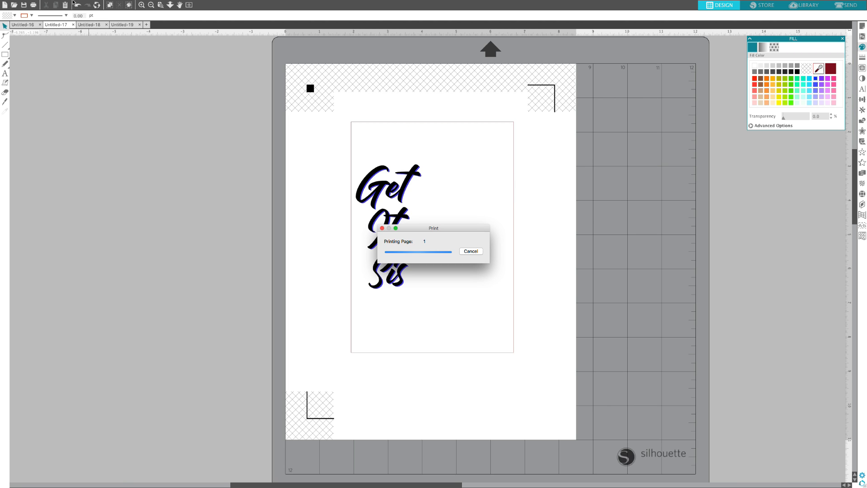
Step: Print the document containing the coloured figure and its registration marks with the existing print settings
click(84, 25)
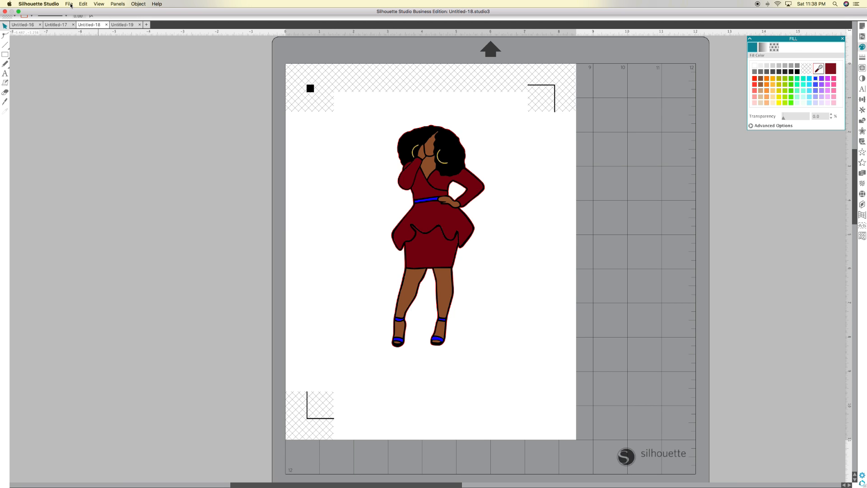
click(69, 3)
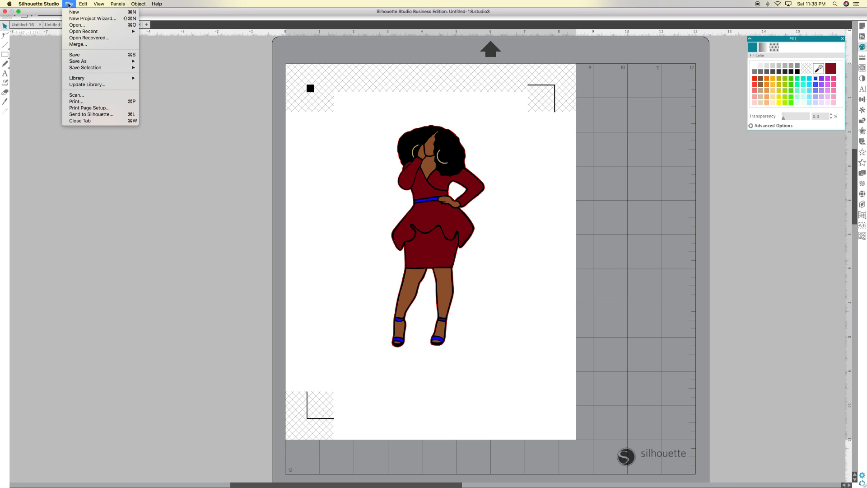
click(77, 101)
click(506, 215)
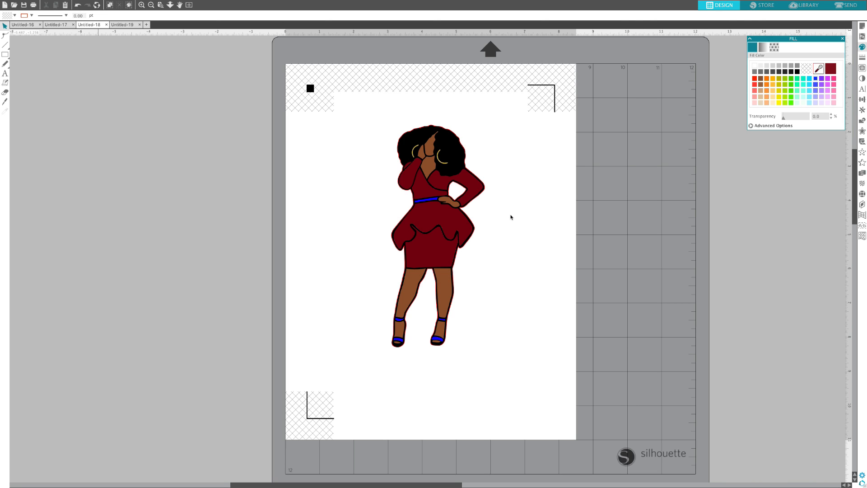
Step: Prepare the text panel document for cutting by line colour and exclude the black text lines, leaving the red rectangle enabled
click(53, 26)
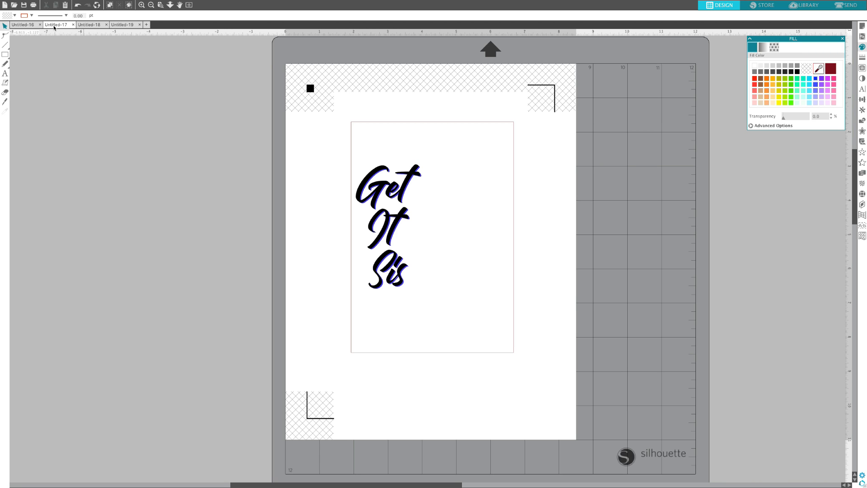
click(847, 6)
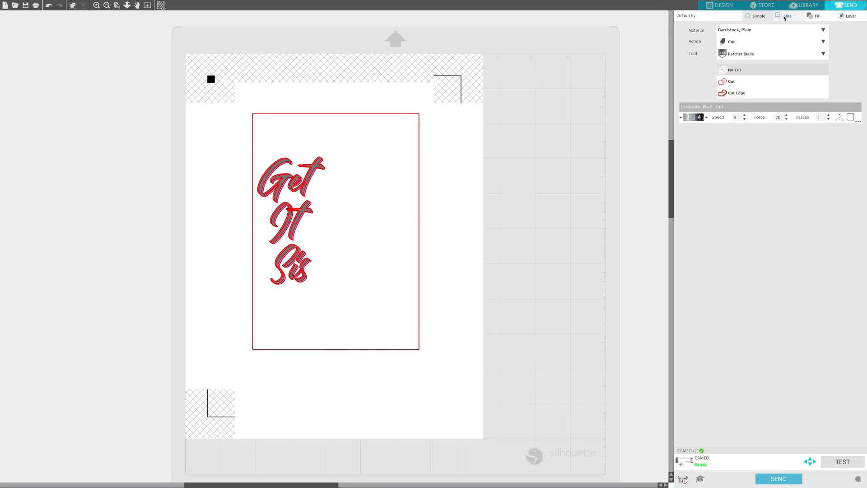
click(784, 18)
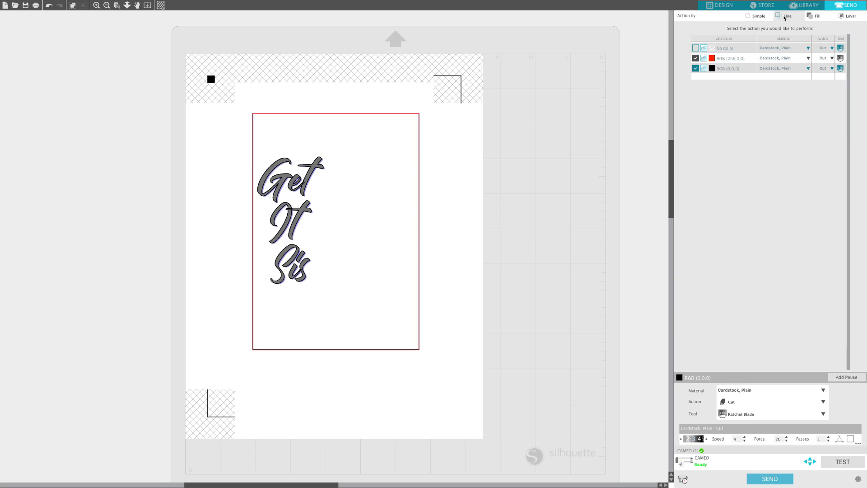
click(696, 69)
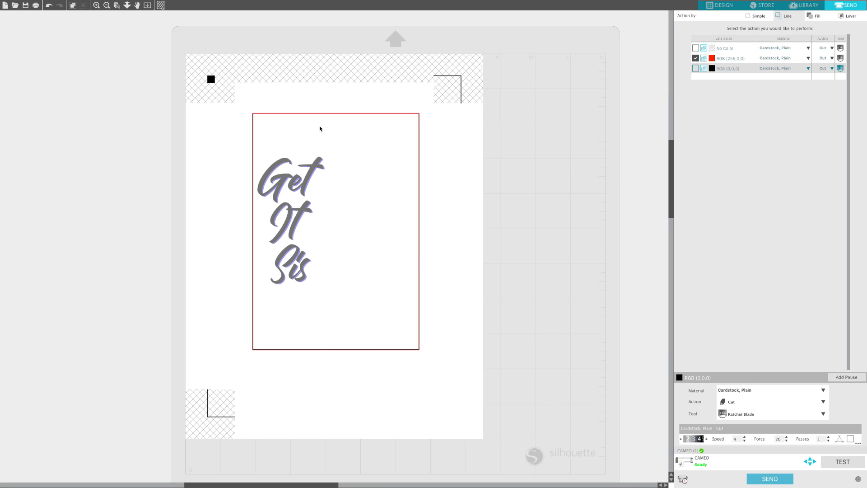
Step: Prepare the figure document for cutting by line colour, with the red outline as the enabled cut line
click(721, 5)
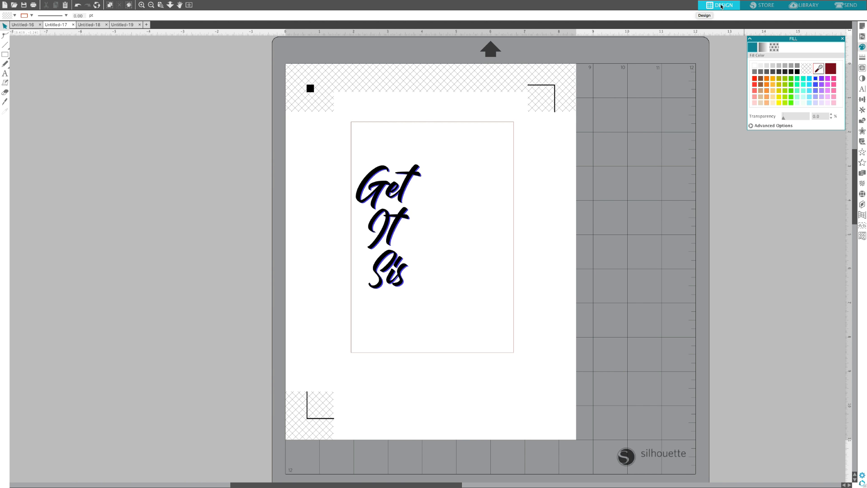
click(84, 25)
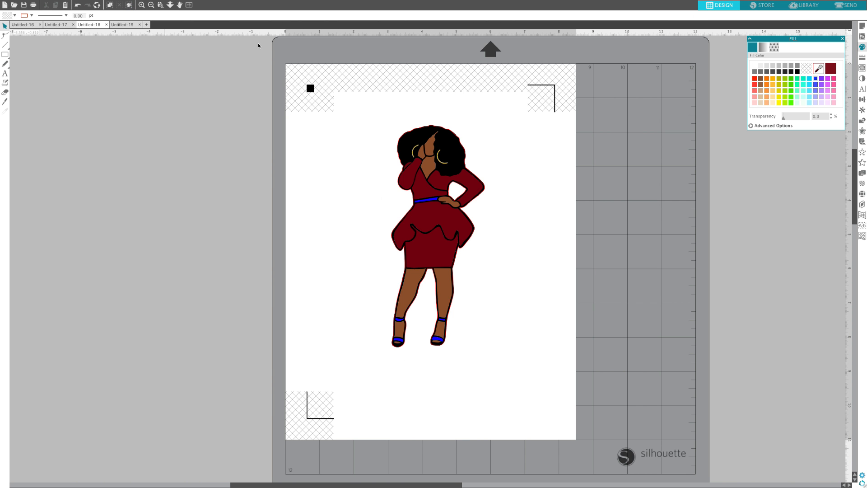
click(851, 5)
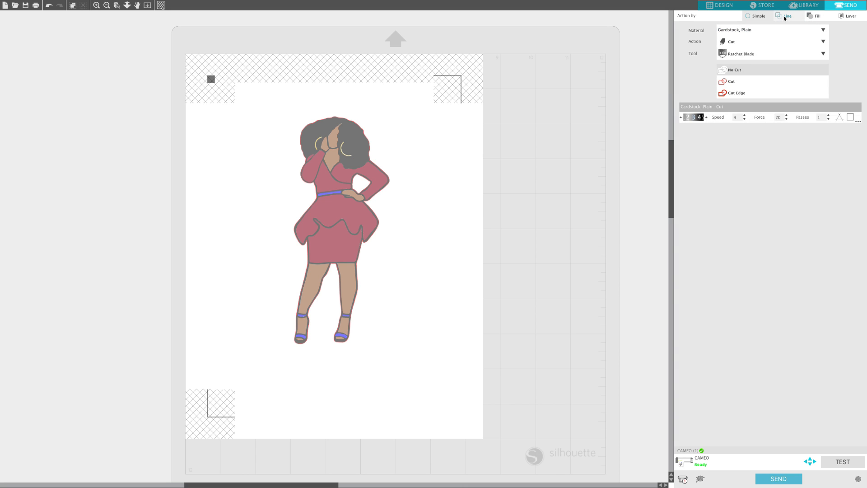
click(785, 18)
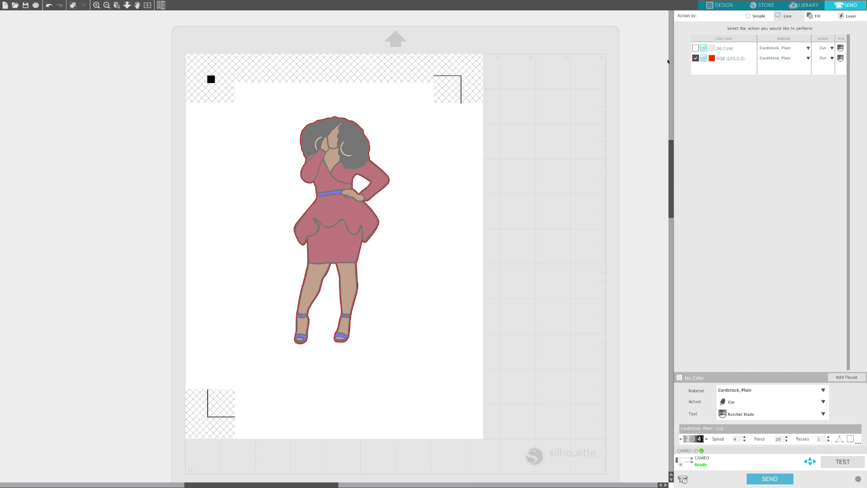